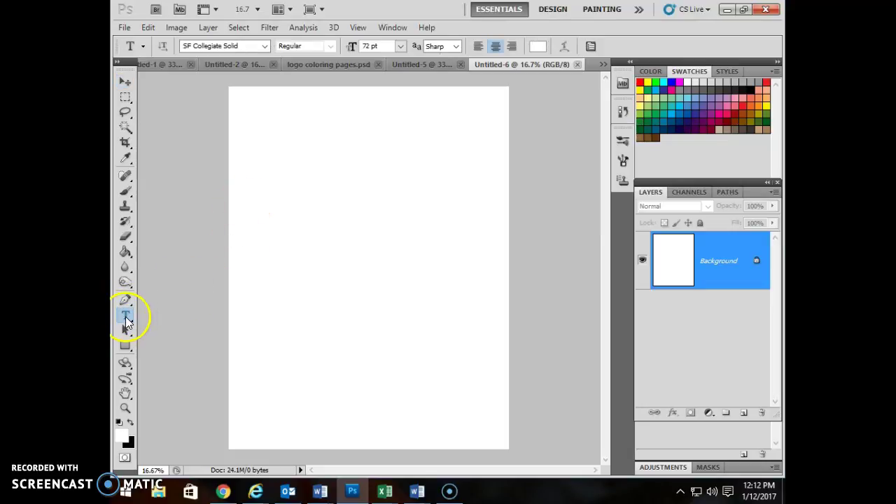
Step: Create a tall, narrow vertical-type text box along the page's left edge and set its text color to 050505
left_click_drag(127, 319, 176, 315)
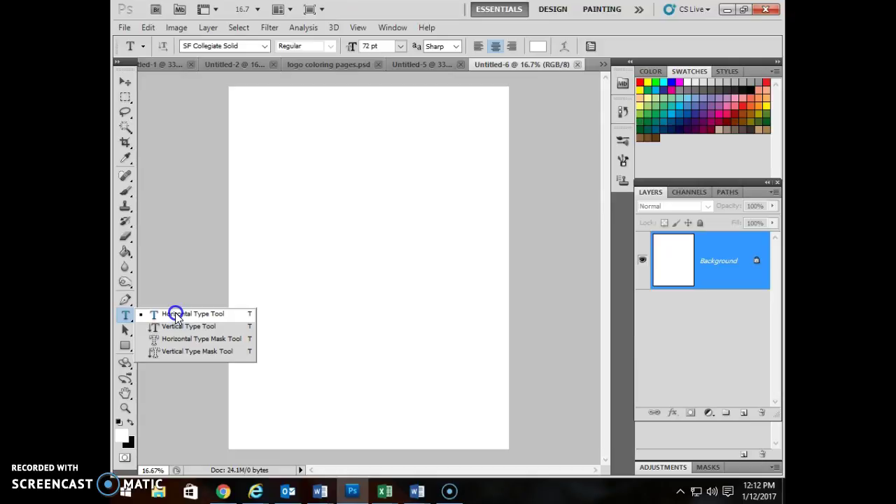
left_click_drag(175, 314, 180, 326)
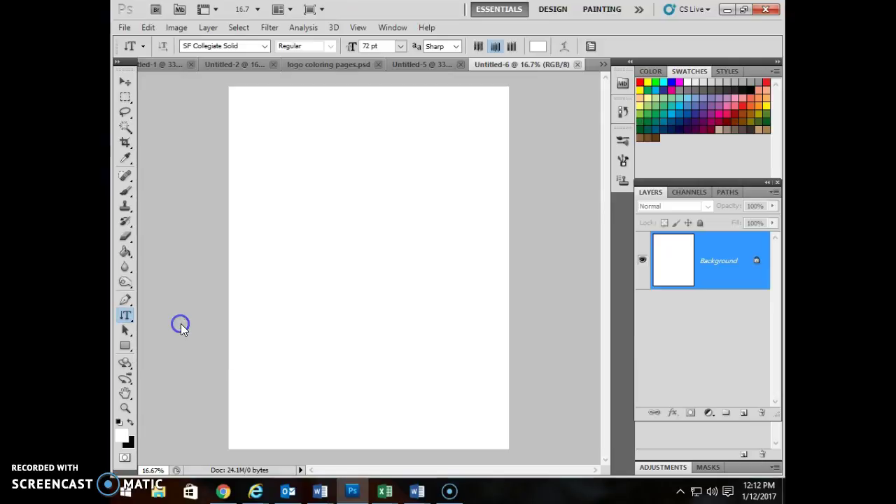
left_click_drag(236, 96, 280, 435)
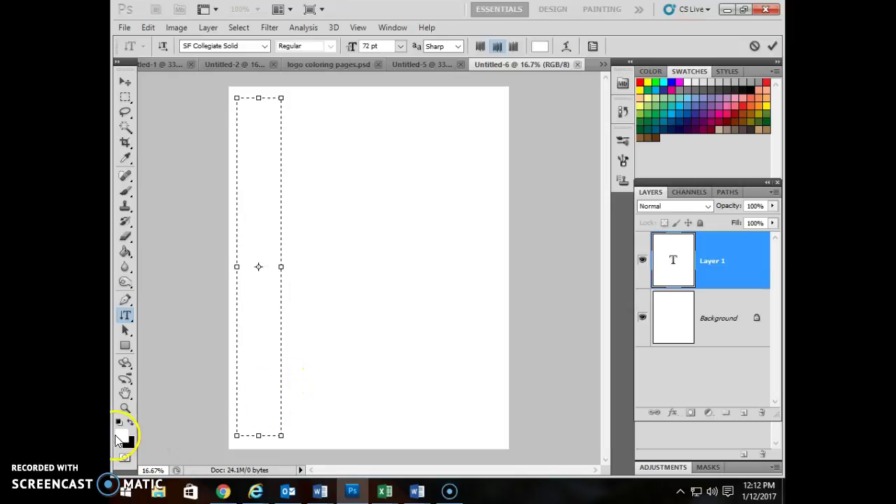
left_click(540, 47)
left_click(454, 285)
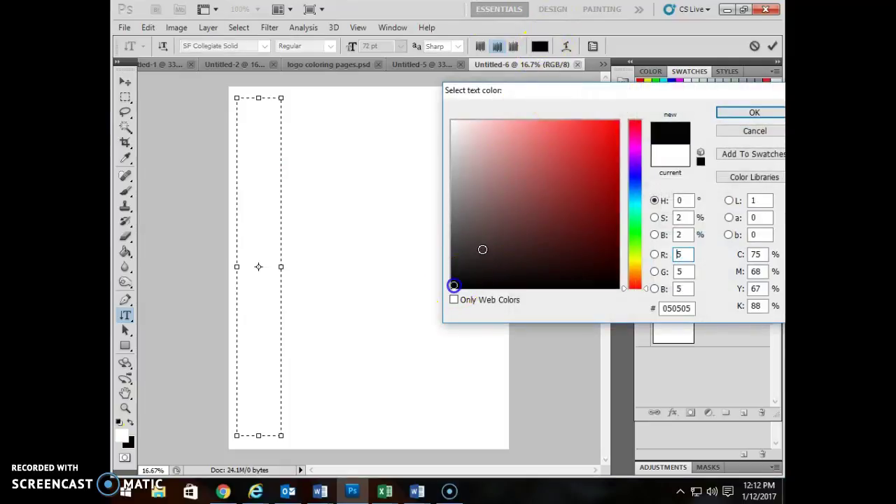
left_click(748, 113)
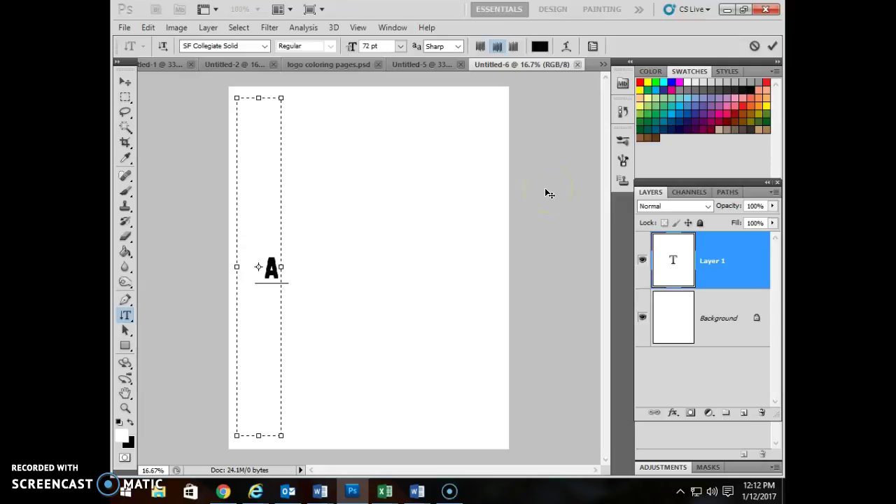
Step: Set the font size to 72 pt and enter "arts extravaganza" in the vertical text box
left_click(367, 47)
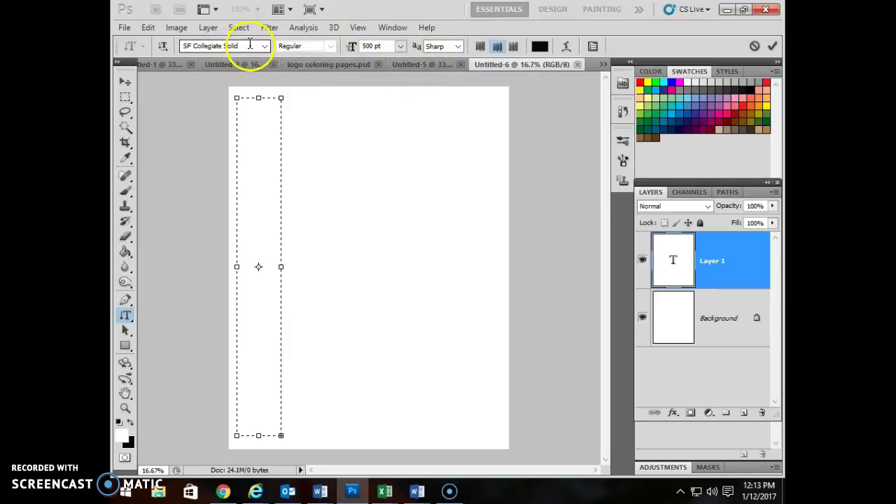
left_click(401, 47)
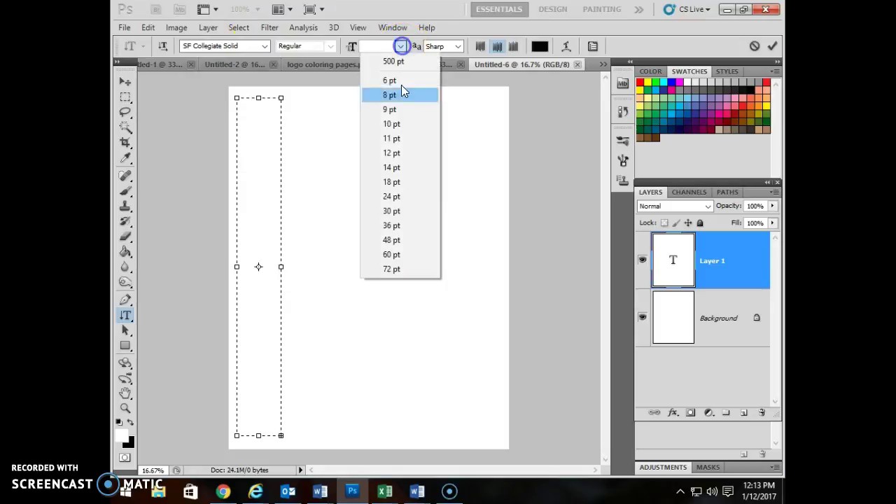
left_click(405, 269)
left_click(278, 284)
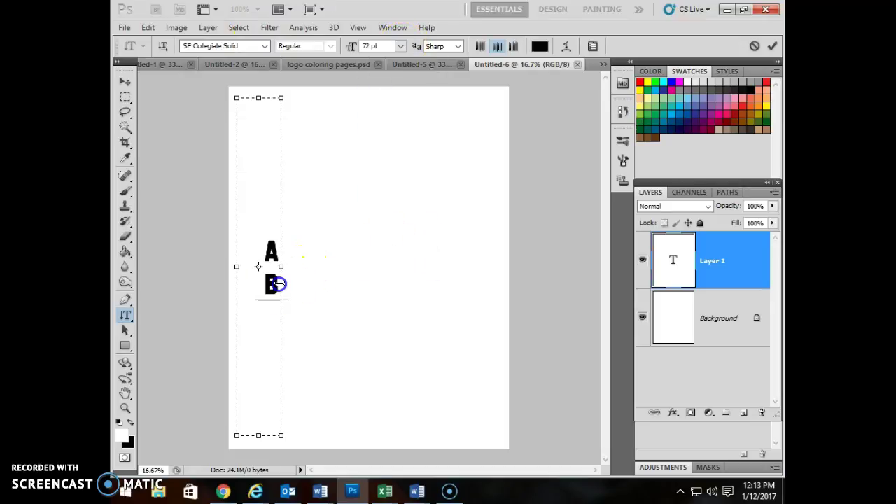
key("BackSpace")
type("RT")
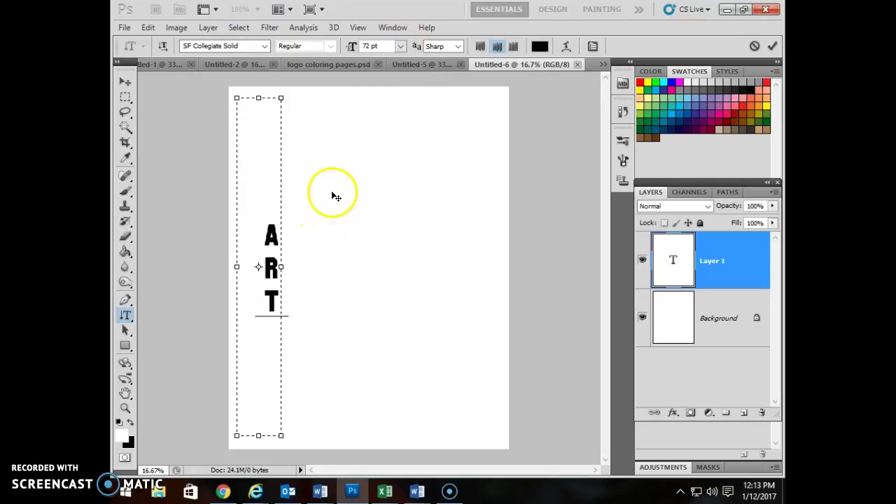
type("S EXTRA")
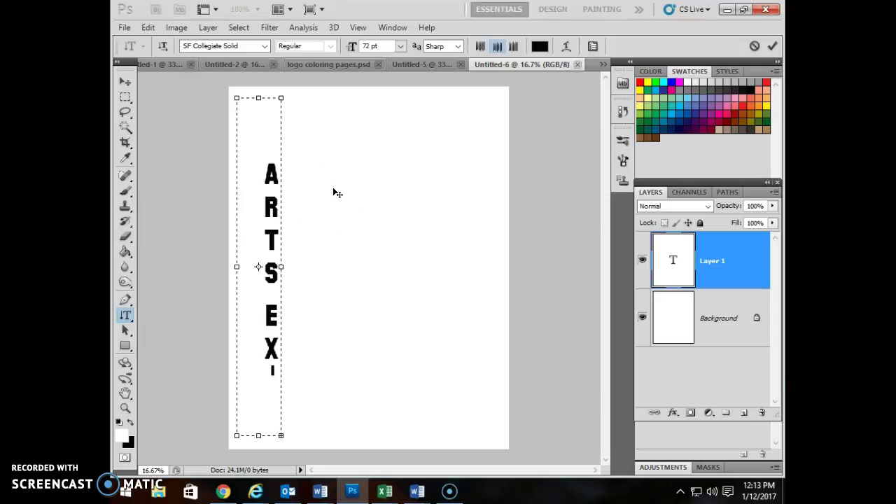
Step: Reduce all of the vertical text to 36 pt and move it into the page's upper-left corner
key("ctrl+a")
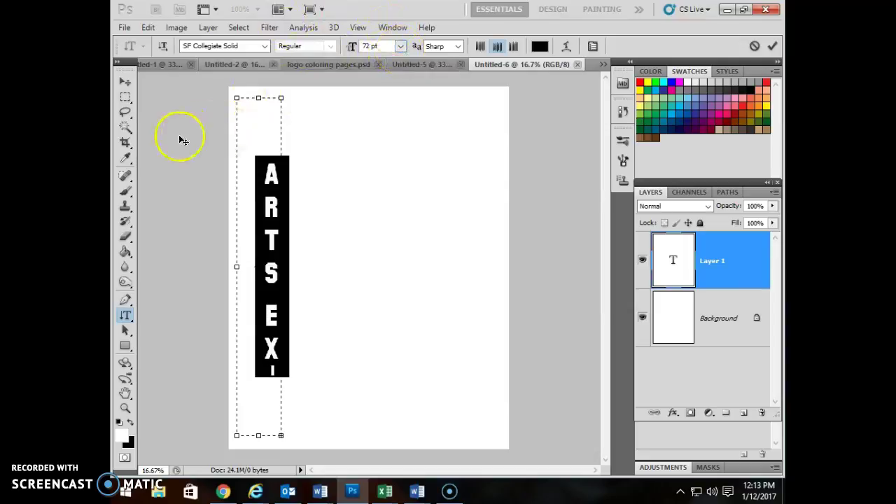
left_click(400, 46)
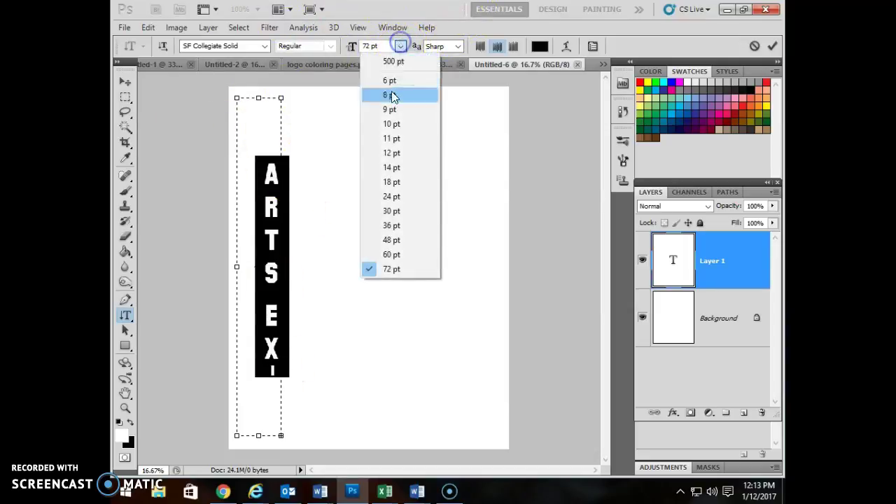
left_click(400, 211)
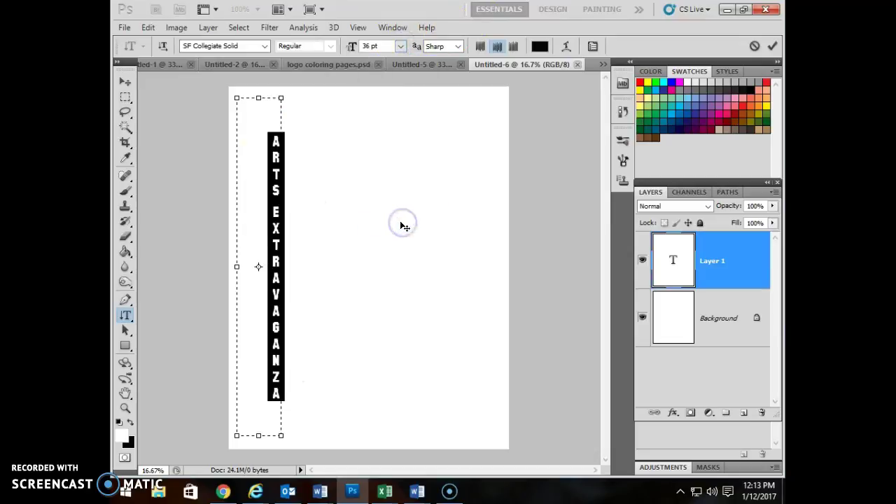
left_click(134, 85)
left_click_drag(284, 230, 243, 190)
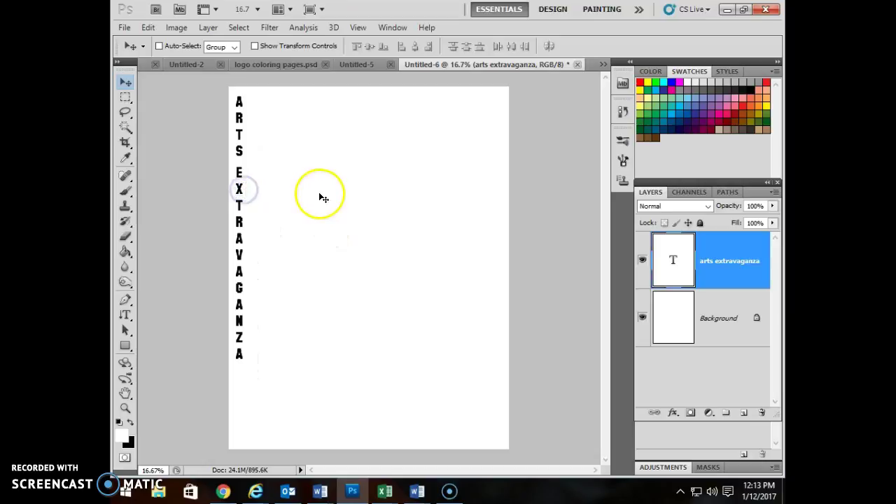
Step: Free-transform the vertical text to about 107% width and 131% height so it runs the full page height
left_click(148, 28)
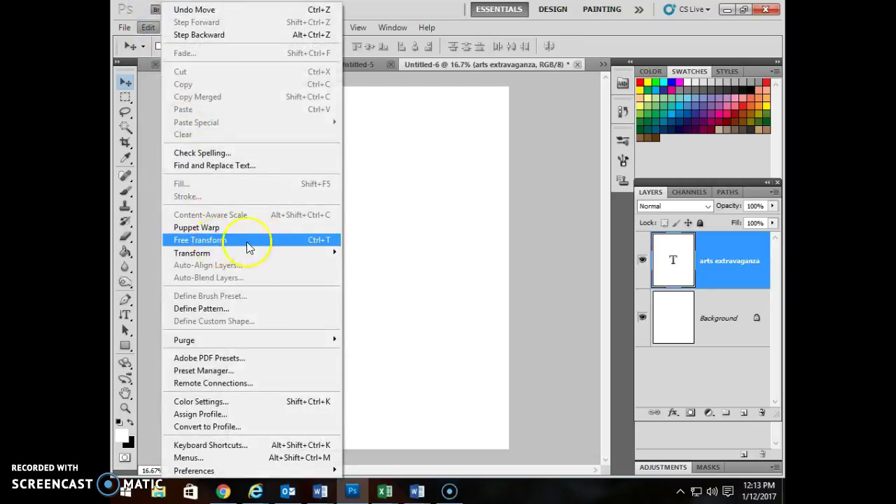
left_click(311, 240)
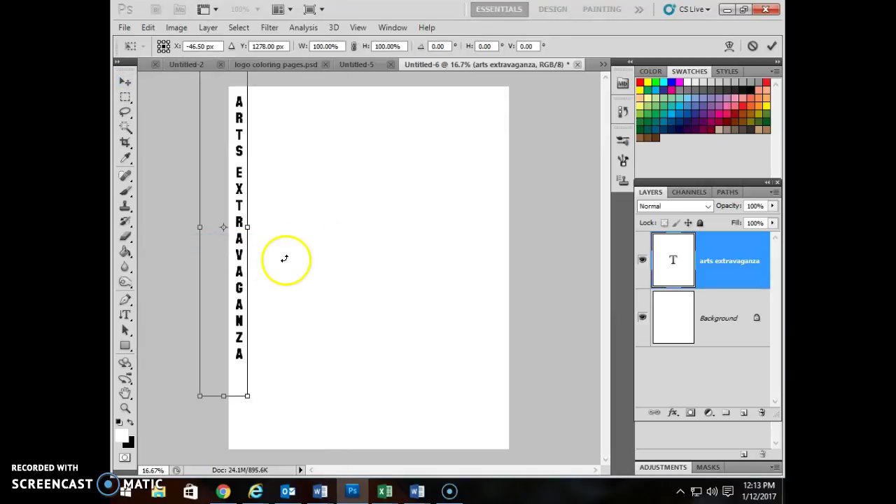
left_click(248, 398)
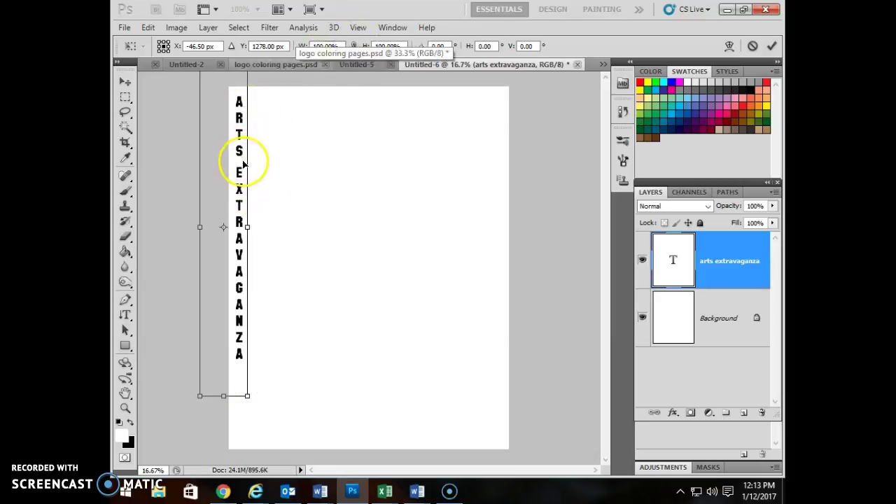
left_click_drag(247, 395, 250, 499)
left_click_drag(234, 379, 236, 371)
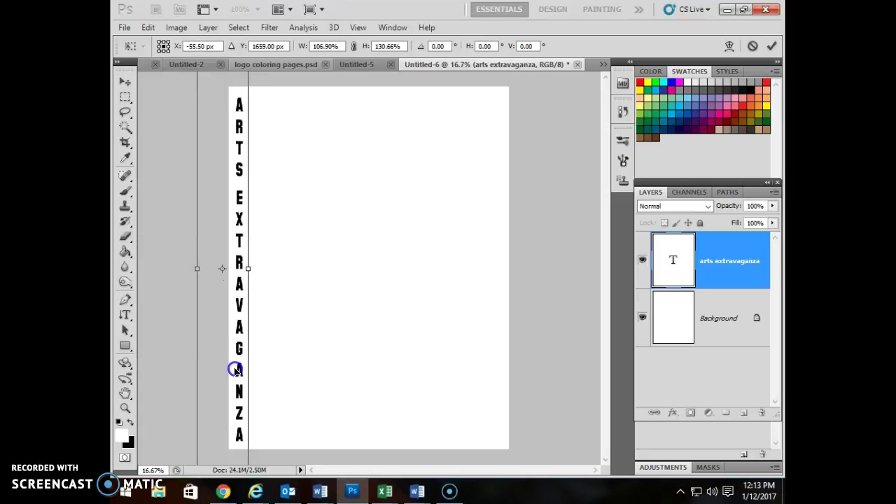
key("Return")
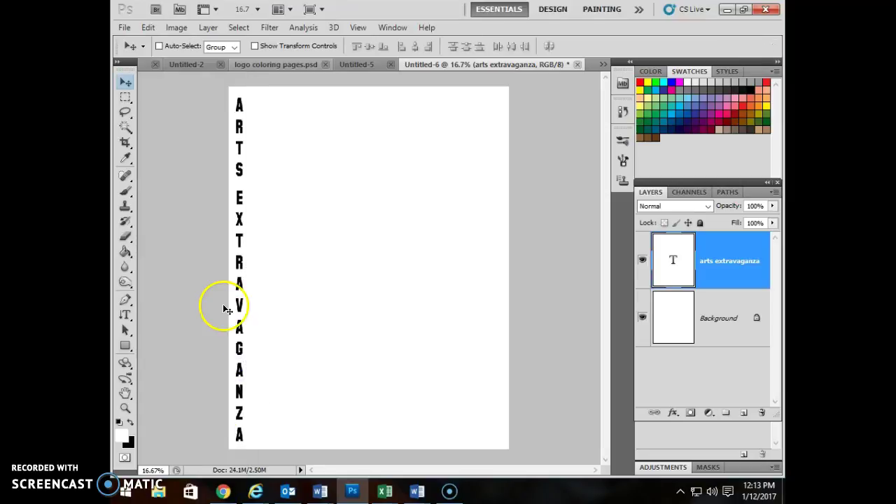
Step: Add a horizontal text box above the Background layer, across the top of the page, reading "Arts Extravaganza"
double_click(672, 257)
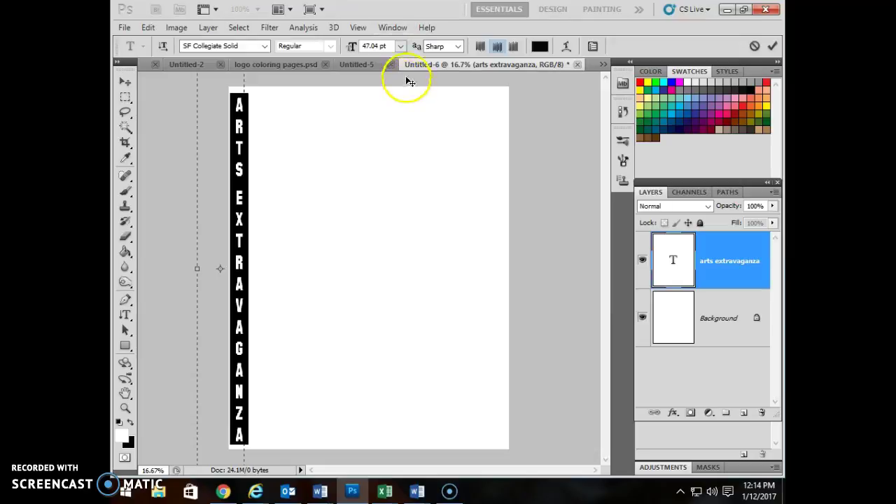
left_click_drag(333, 272, 543, 274)
left_click(732, 310)
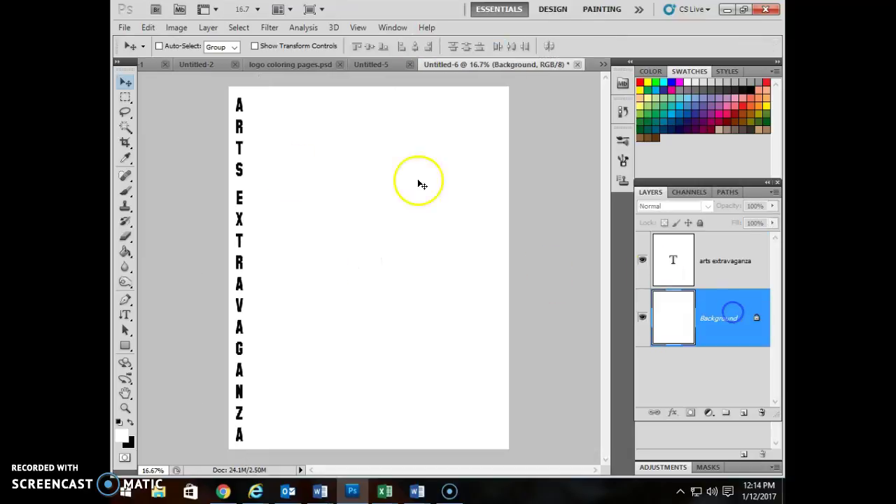
left_click(125, 315)
left_click_drag(125, 315, 152, 316)
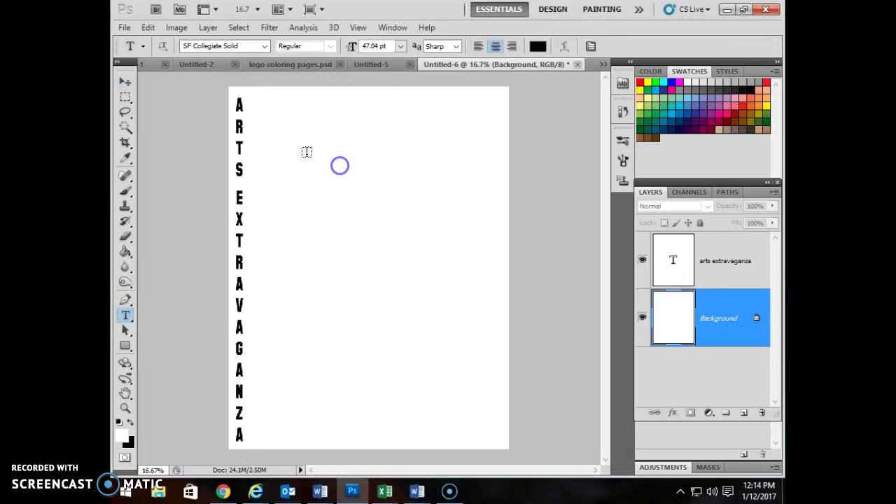
left_click_drag(257, 103, 501, 165)
type("Arts E")
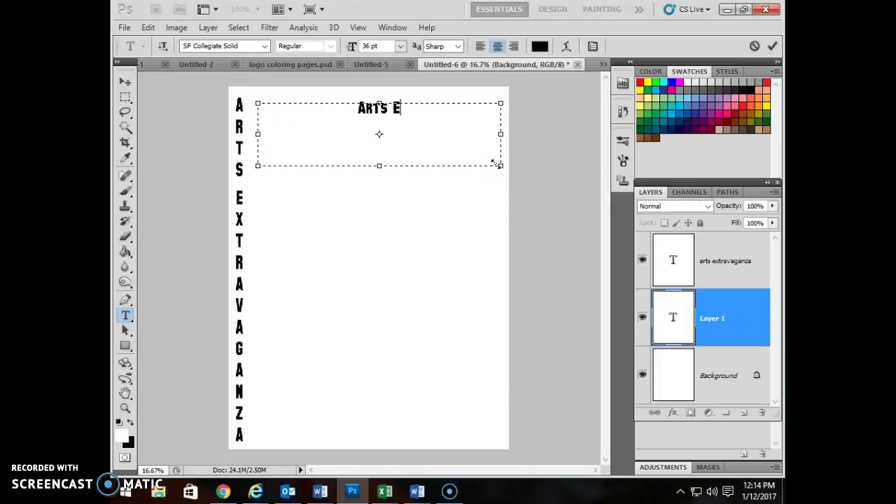
type("xtravaganza")
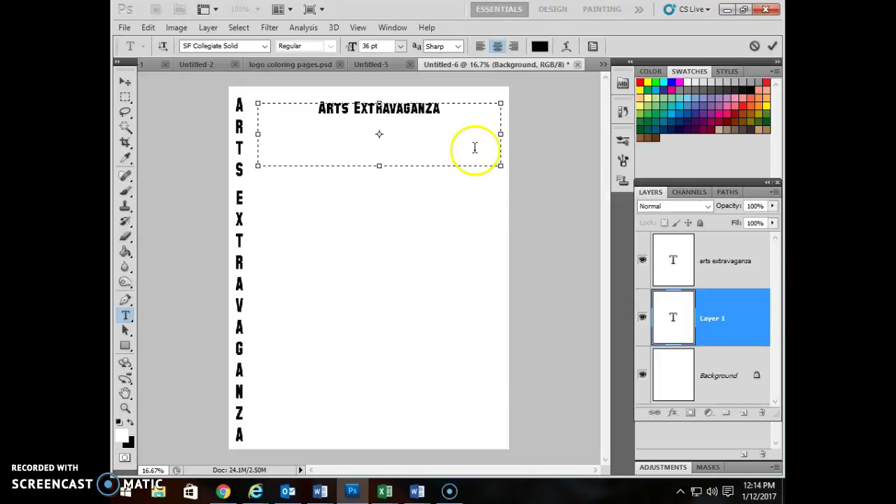
Step: Set the horizontal "Arts Extravaganza" heading to 48 pt, commit it and reselect its layer
left_click_drag(442, 107, 307, 113)
left_click(400, 46)
left_click(392, 241)
left_click(707, 311)
left_click(724, 262)
left_click(715, 313)
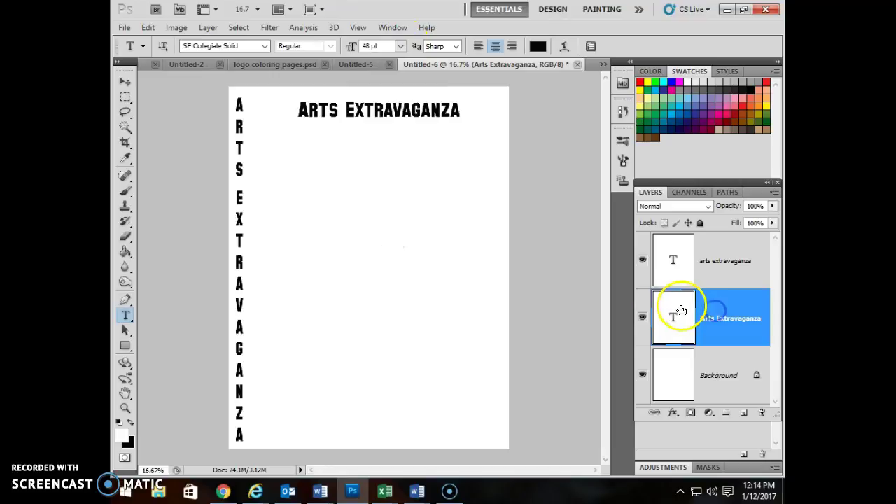
Step: Free-transform the horizontal heading to about 149% width and 438% height, filling the page's top beside the vertical text
left_click(643, 318)
left_click(643, 318)
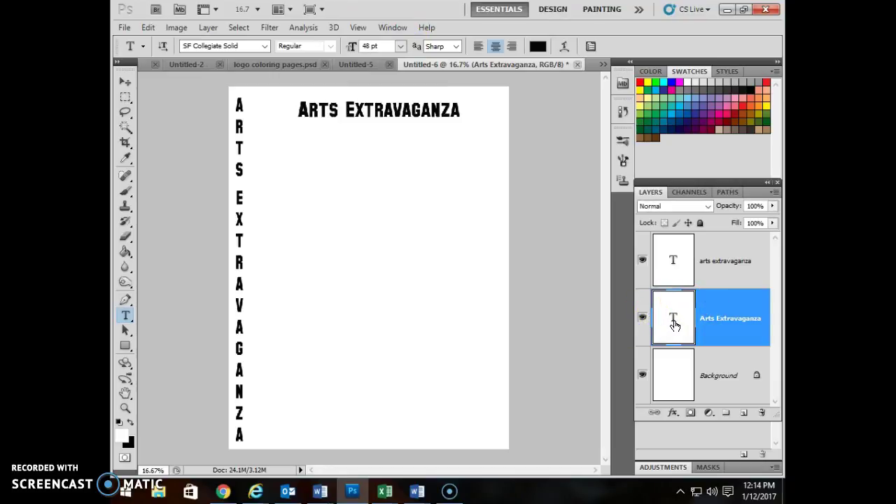
left_click(669, 322)
key("ctrl+t")
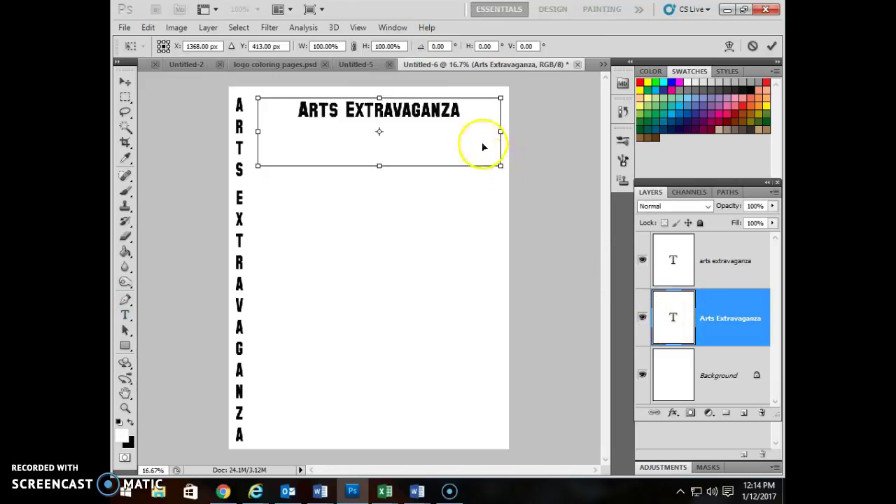
left_click_drag(500, 170, 557, 214)
left_click_drag(258, 98, 199, 84)
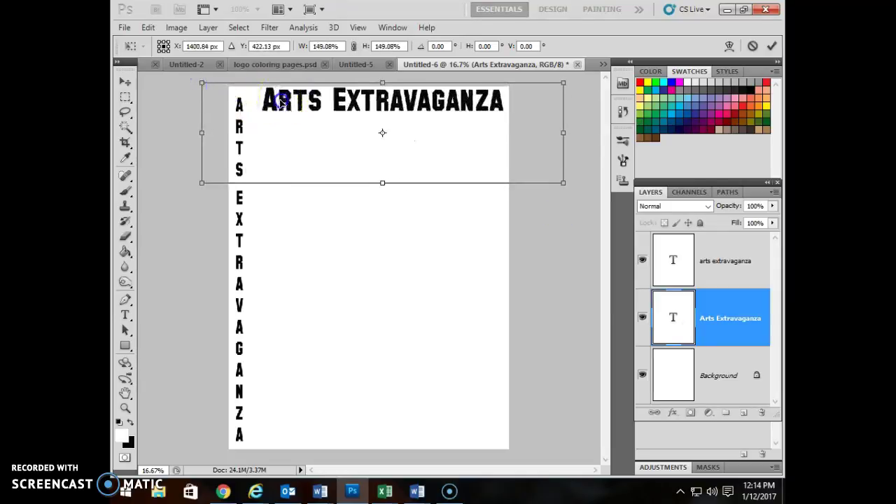
left_click_drag(276, 94, 271, 98)
left_click_drag(378, 187, 379, 316)
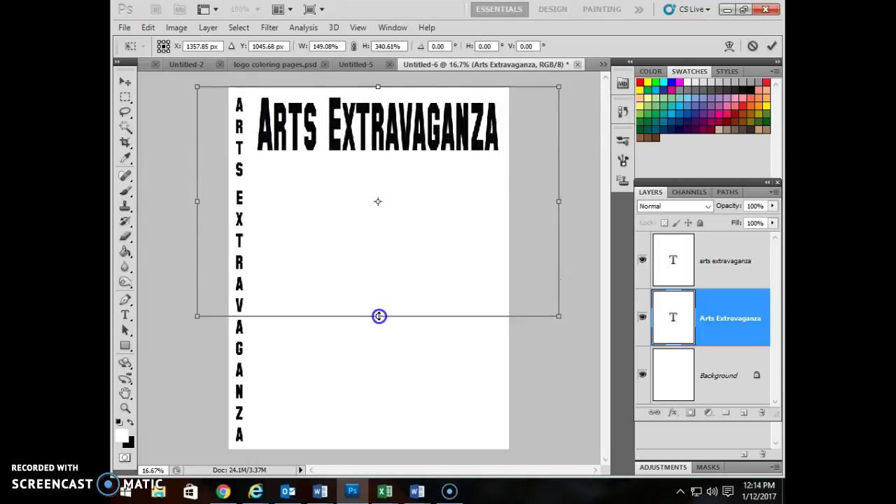
left_click_drag(379, 316, 387, 382)
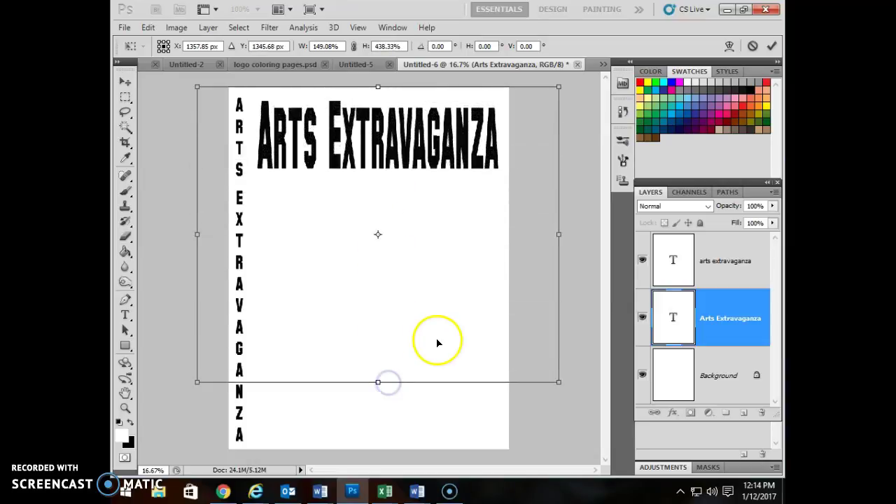
key("Return")
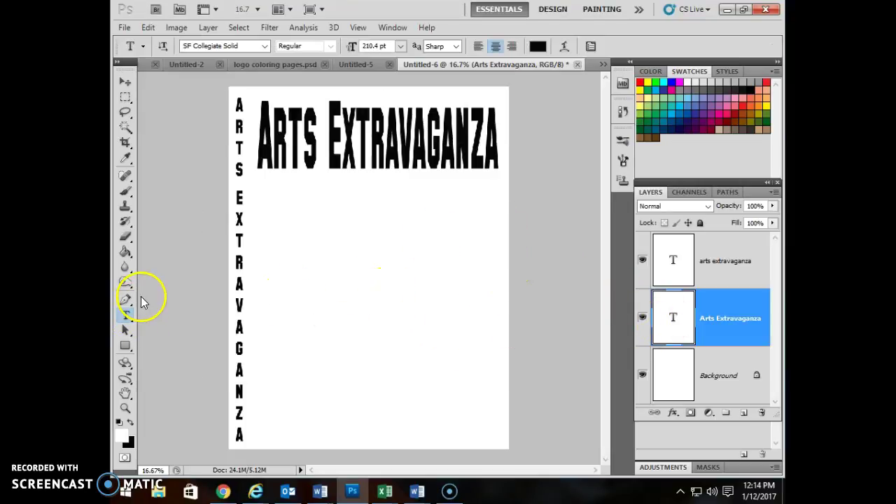
Step: Add a second horizontal text box in the middle of the page reading "Arts Extravaganza" and commit it
left_click_drag(268, 258, 480, 352)
type("Arts Extravaganza")
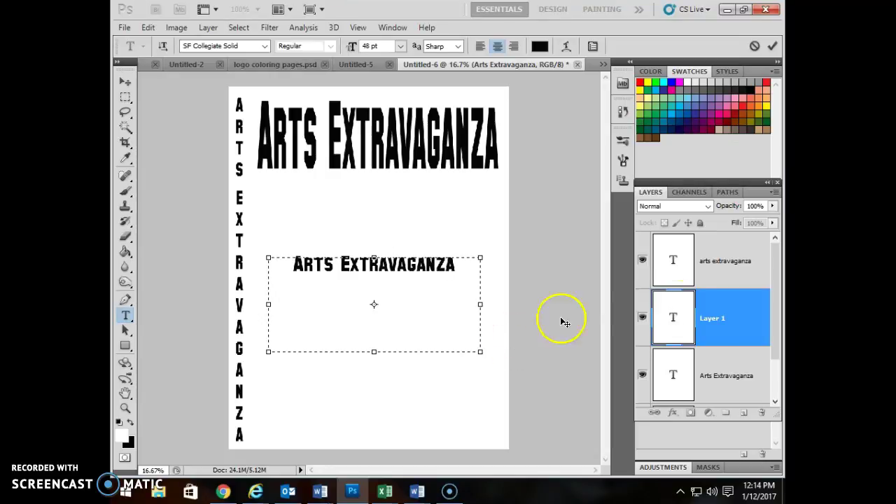
left_click(708, 318)
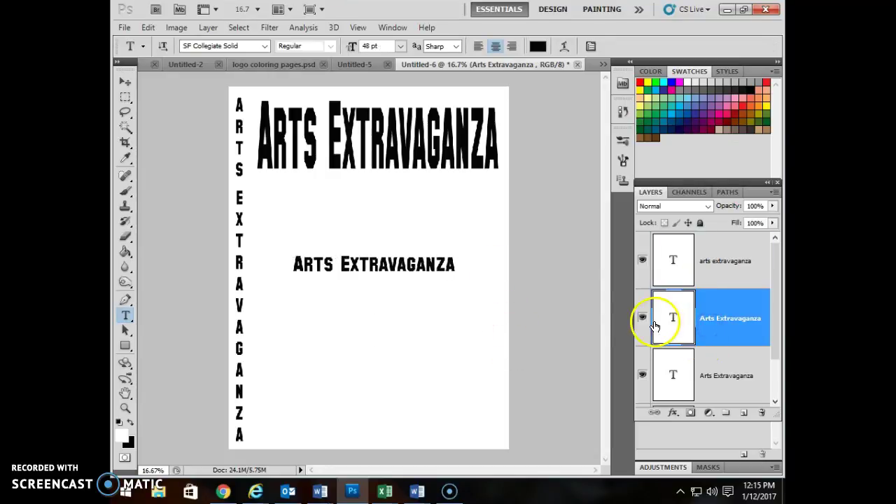
Step: Open the Warp Text settings for the middle "Arts Extravaganza" text and choose the Arc style
double_click(687, 335)
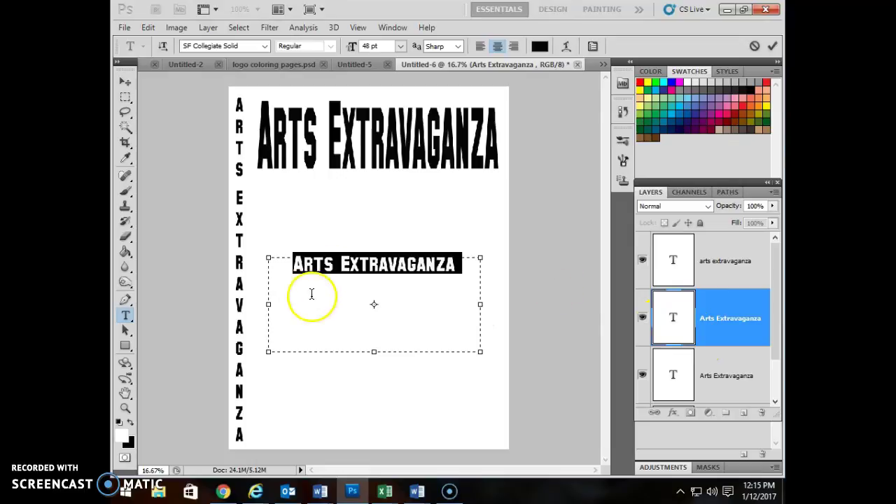
right_click(428, 306)
left_click(471, 298)
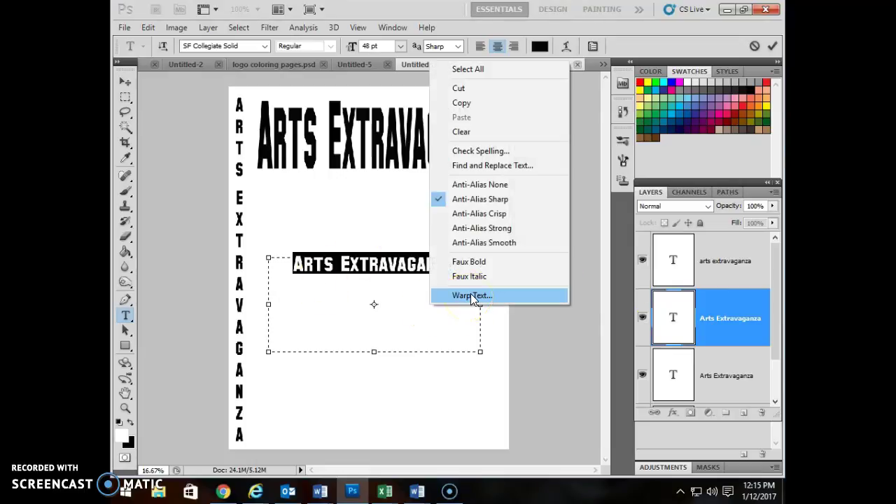
left_click(438, 117)
left_click_drag(438, 116, 466, 56)
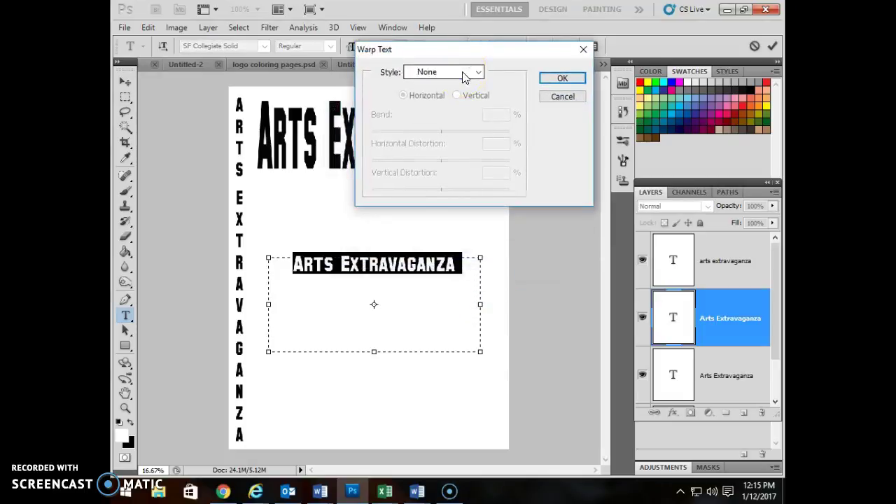
left_click(462, 73)
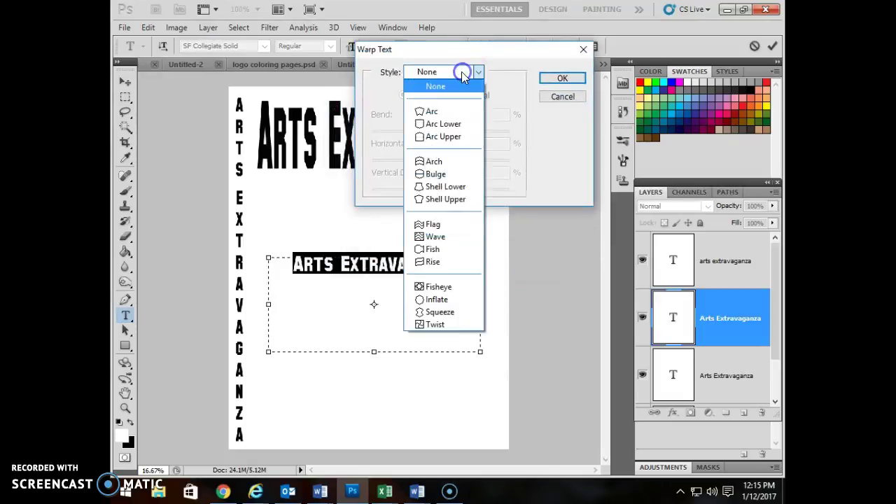
left_click(446, 112)
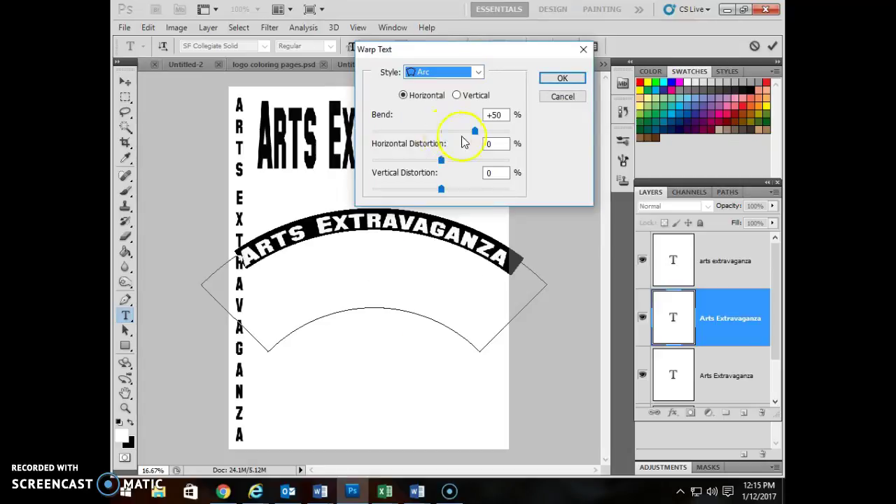
Step: Try Arc bends of +74% and -54%, ending with bend and horizontal distortion at 0% and vertical distortion at +1%
mouse_move(473, 133)
left_mouse_down()
mouse_move(463, 133)
mouse_move(476, 140)
left_mouse_up()
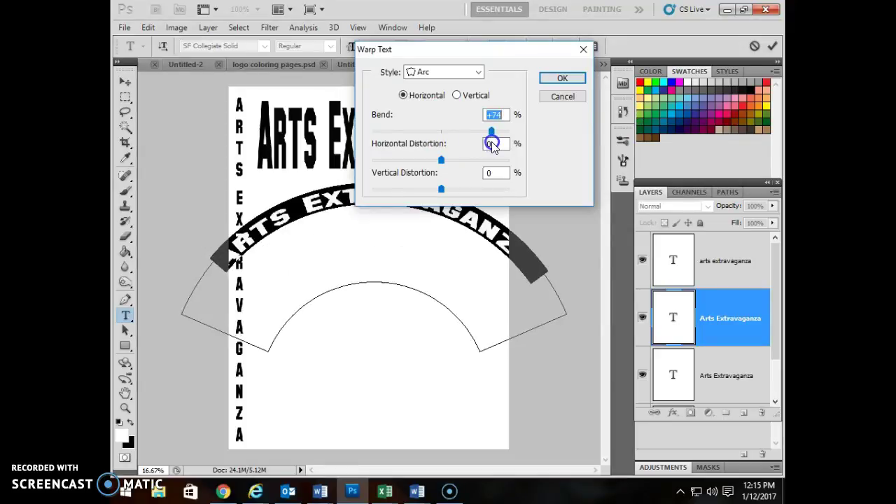
left_click_drag(491, 132, 404, 144)
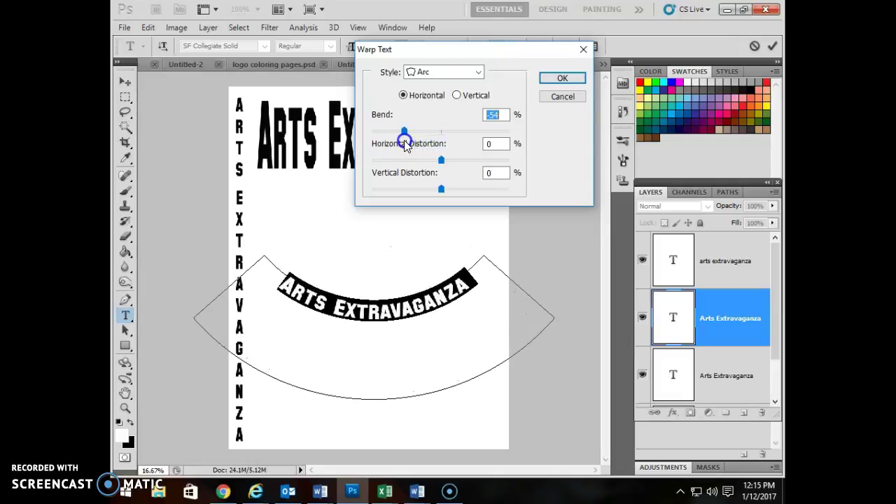
left_click_drag(405, 144, 469, 162)
mouse_move(442, 192)
left_mouse_down()
mouse_move(479, 190)
mouse_move(442, 189)
left_mouse_up()
left_click_drag(469, 160, 442, 160)
Step: Preview the Arc Lower warp style with a +100% bend and the Bulge style on the middle text
left_click(442, 72)
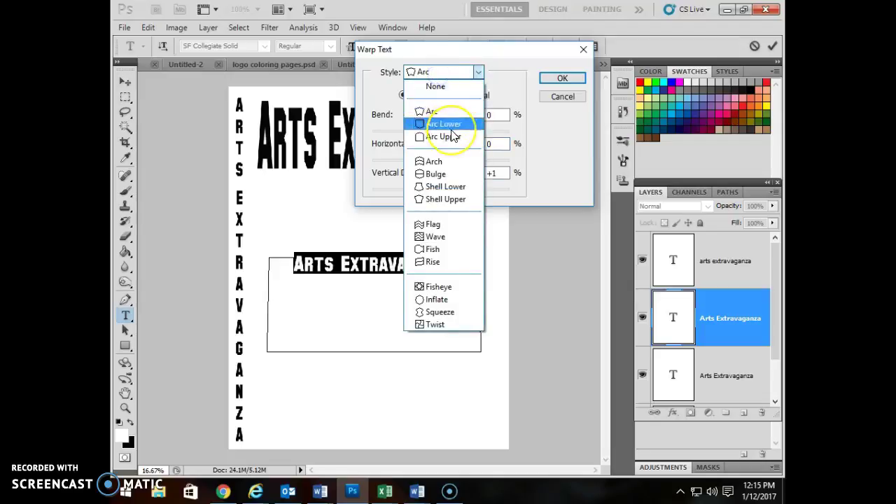
left_click(451, 130)
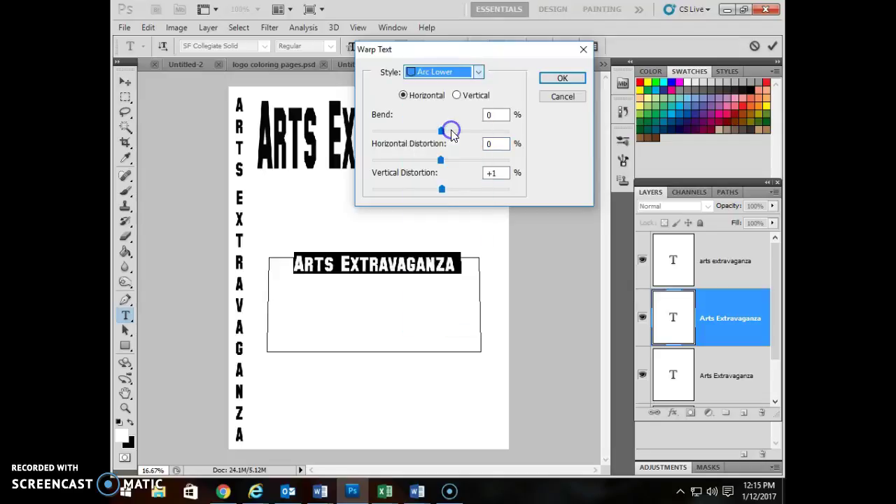
left_click_drag(447, 131, 517, 147)
left_click(456, 71)
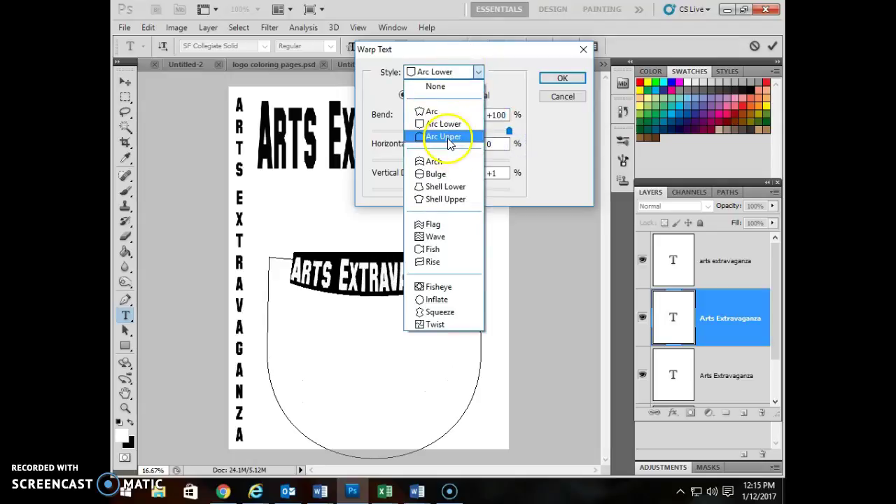
left_click(451, 174)
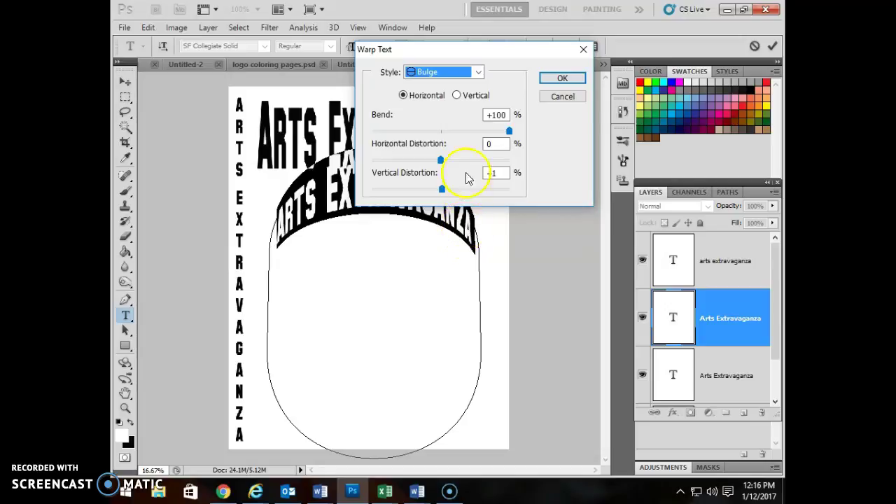
Step: Preview the Flag, Wave and Fish warp styles in turn on the middle text
left_click(478, 72)
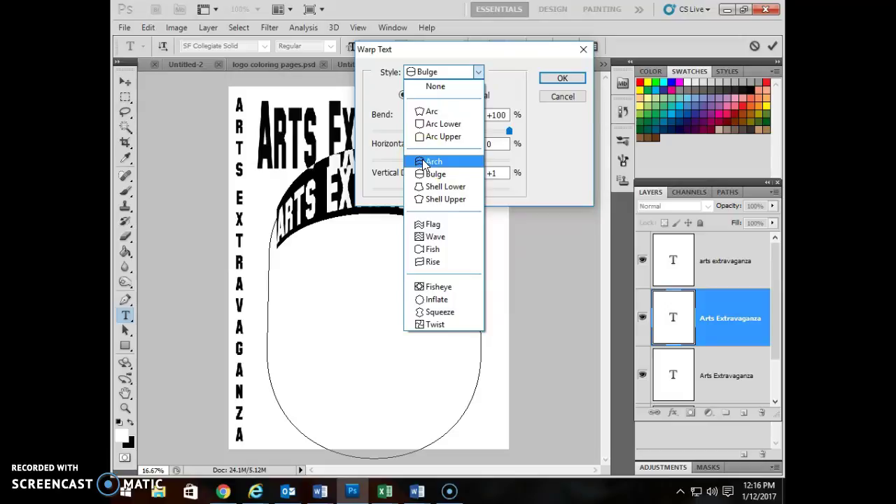
left_click(441, 225)
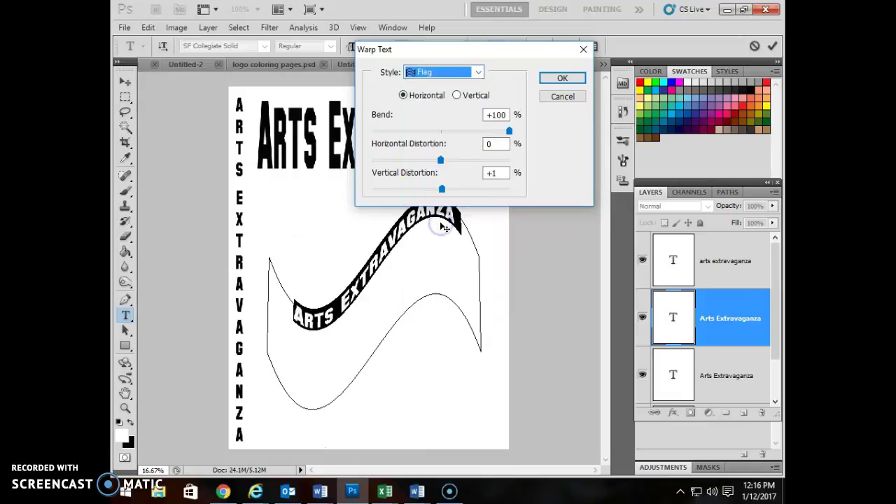
left_click(429, 73)
left_click(450, 240)
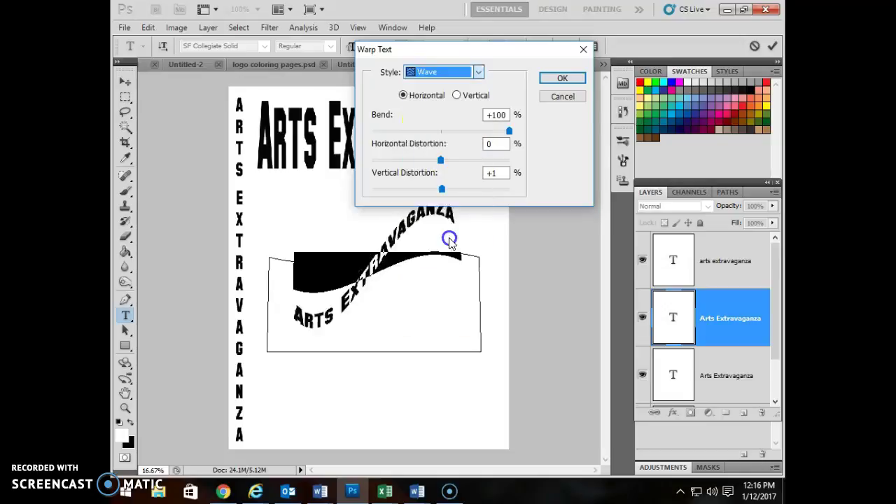
left_click(427, 68)
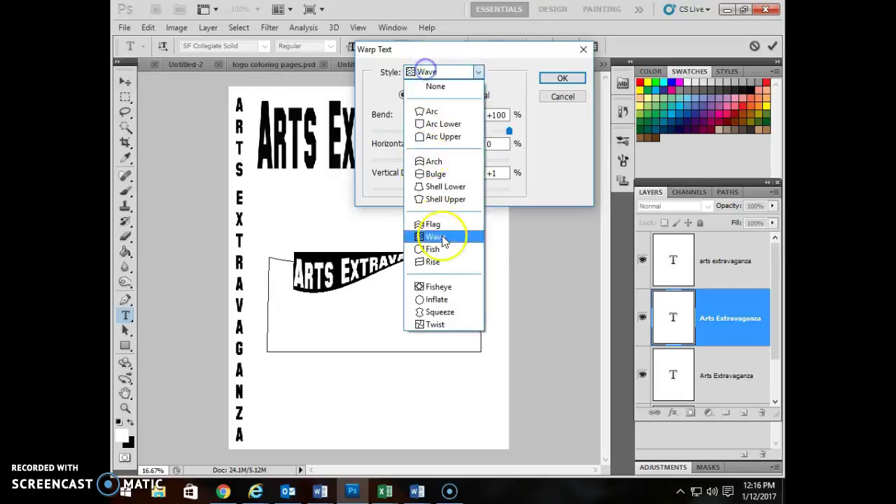
left_click(440, 250)
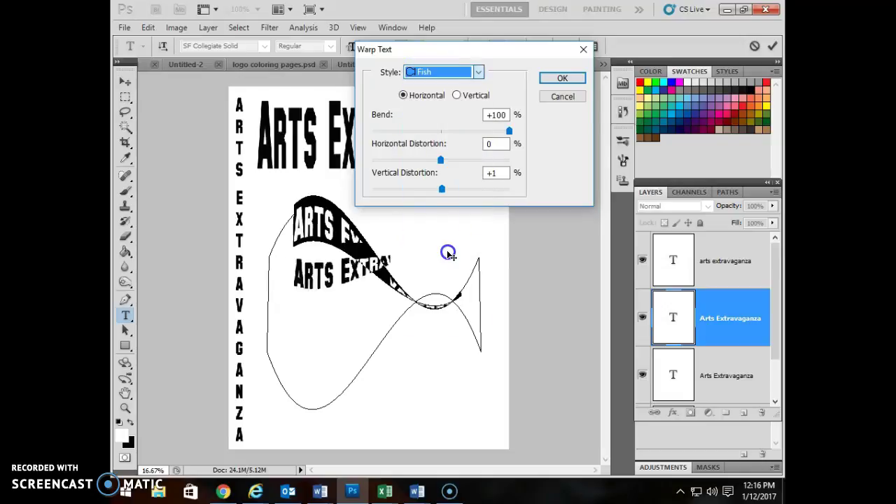
Step: Preview the Rise and Twist warp styles on the middle text
left_click(432, 74)
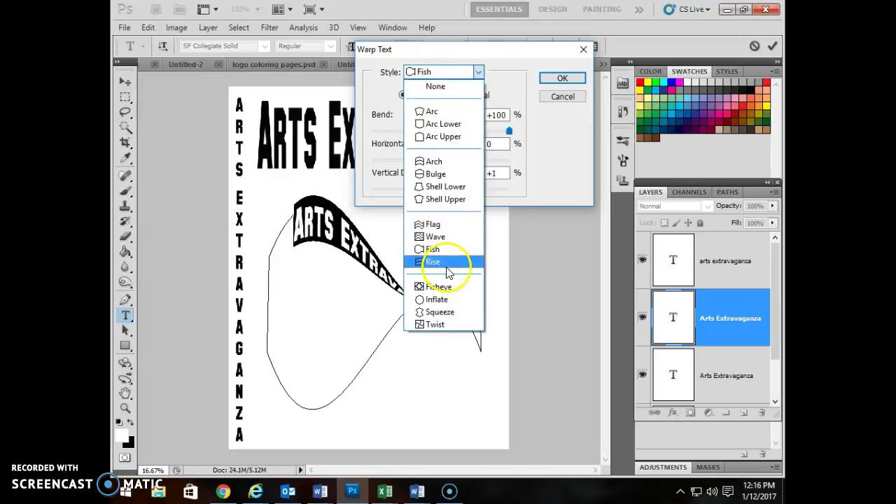
left_click(449, 271)
left_click(425, 72)
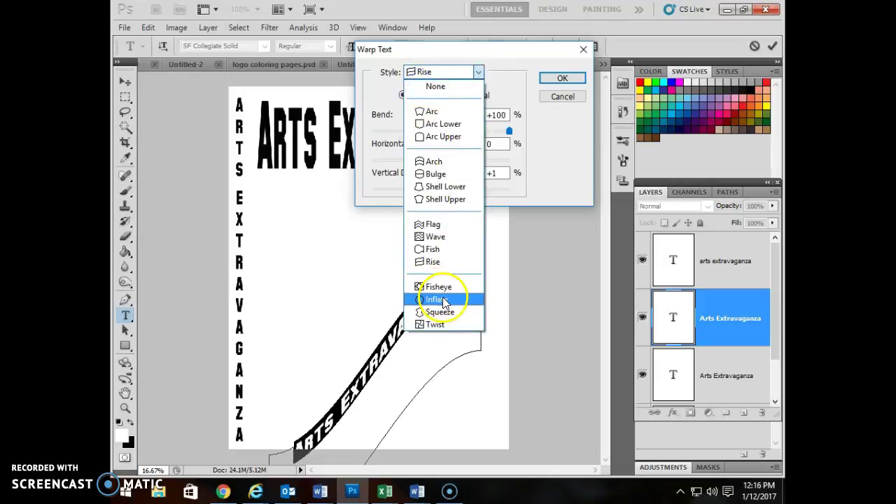
left_click(444, 325)
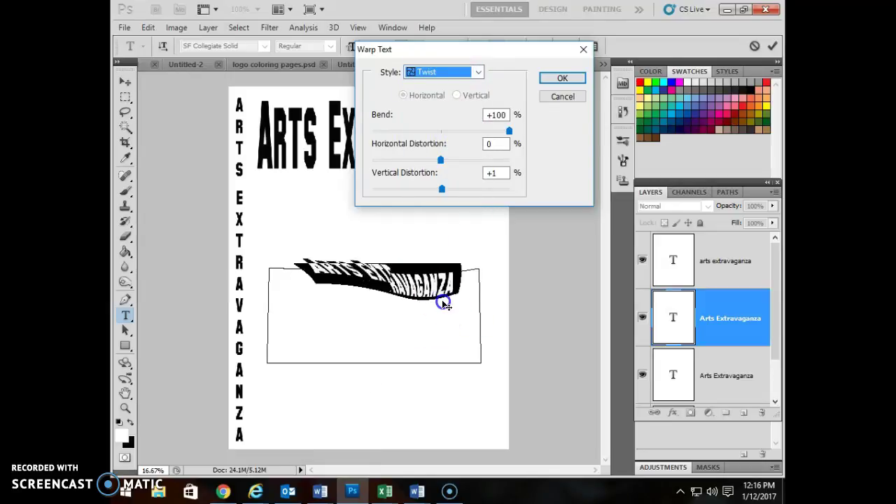
Step: Warp the middle text with the horizontal Squeeze style at a +79% bend and apply it
left_click(448, 72)
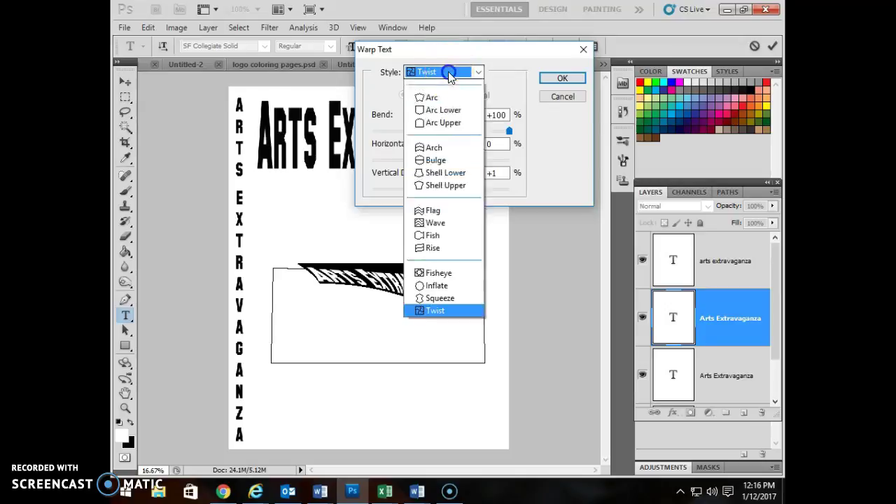
left_click(439, 311)
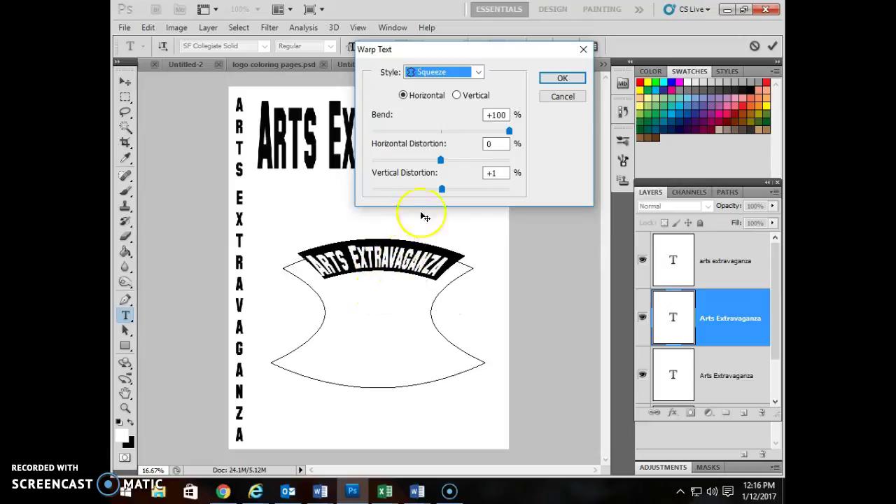
left_click_drag(510, 131, 369, 140)
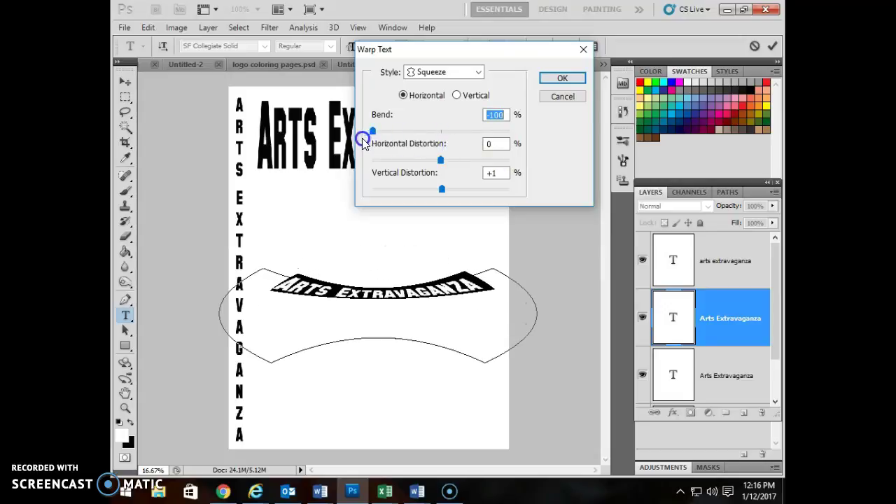
left_click_drag(356, 138, 495, 154)
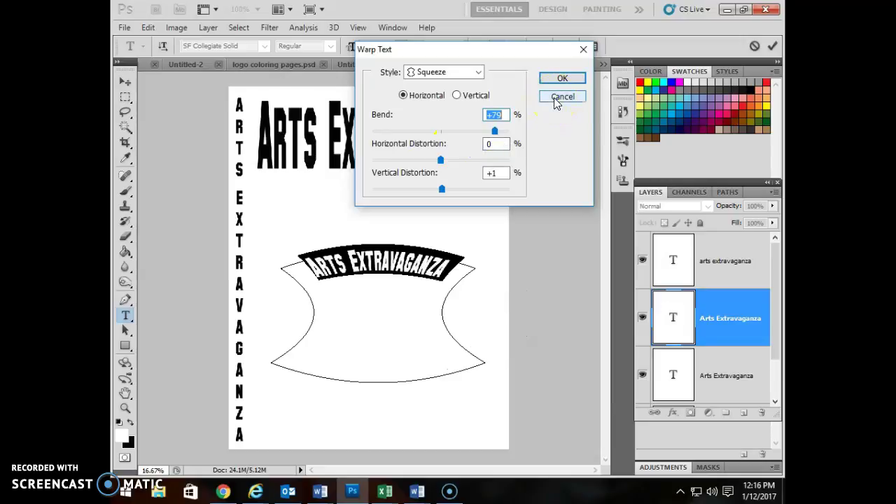
left_click(562, 77)
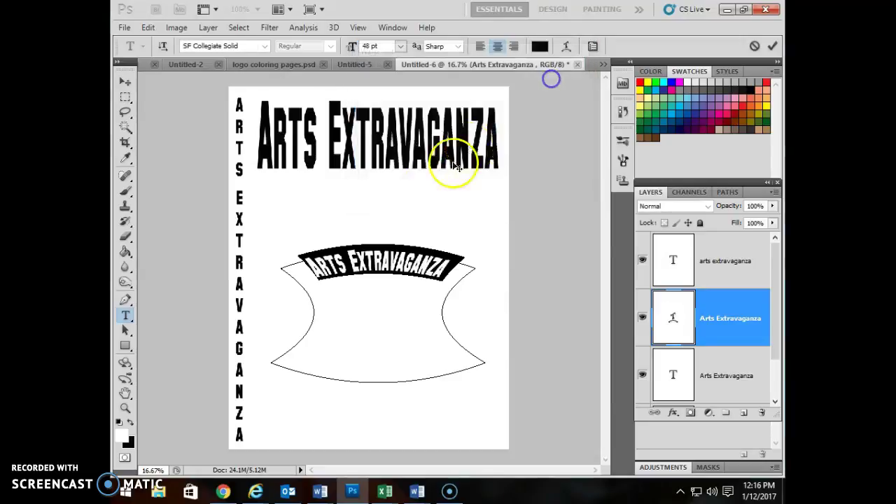
Step: Move the warped "Arts Extravaganza" text up to just beneath the large horizontal heading
left_click(127, 84)
left_click_drag(364, 261, 391, 209)
left_click_drag(459, 307, 462, 314)
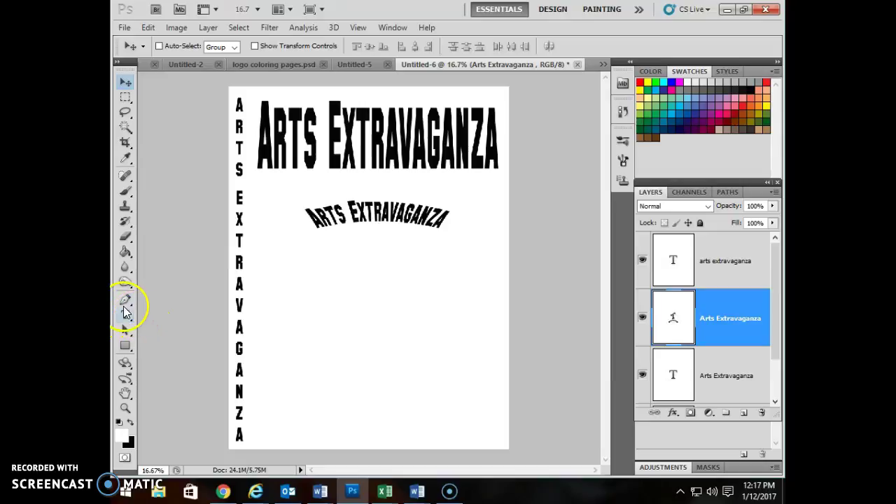
Step: Switch to Chrome, open a new tab and search Google for "paint brush"
left_click(222, 492)
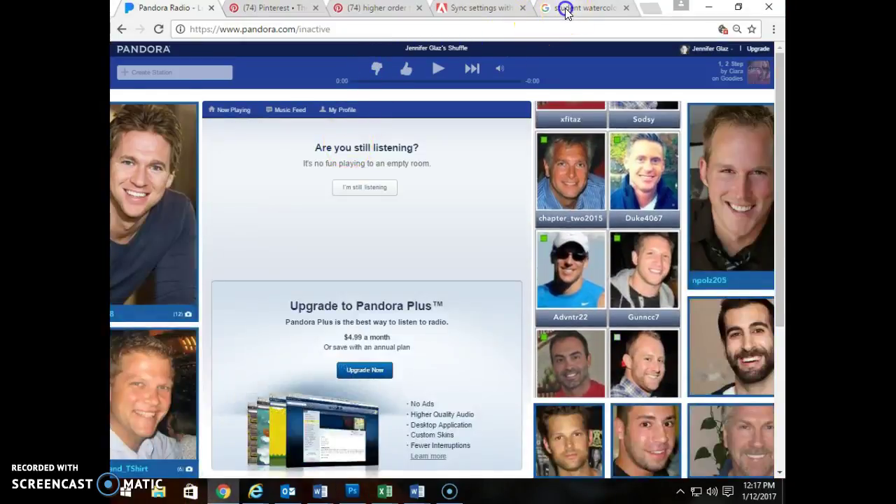
left_click(566, 8)
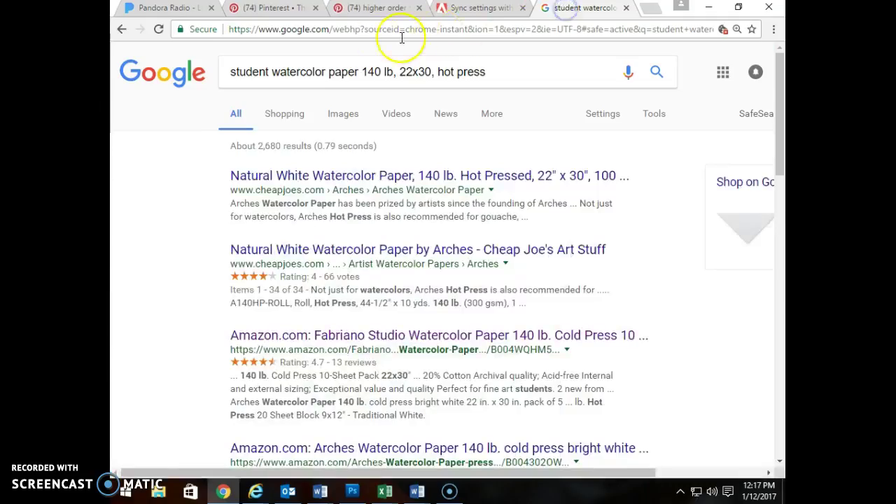
left_click(645, 10)
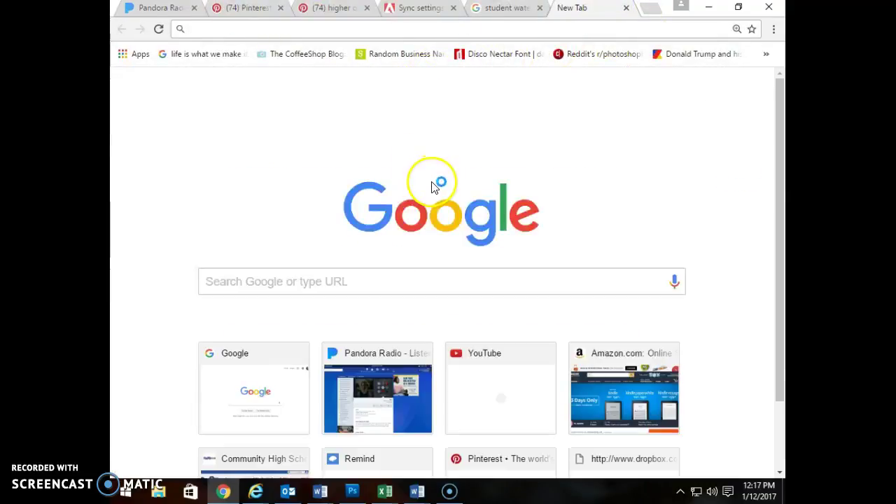
left_click(418, 279)
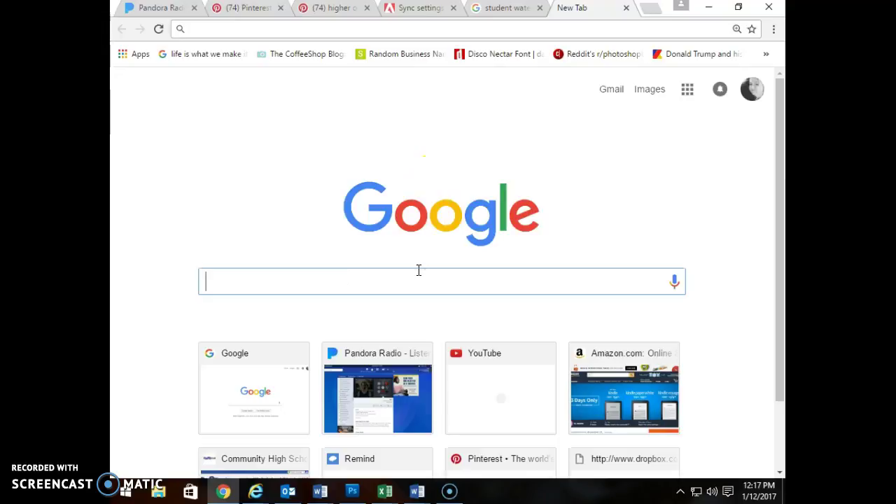
type("paint brush")
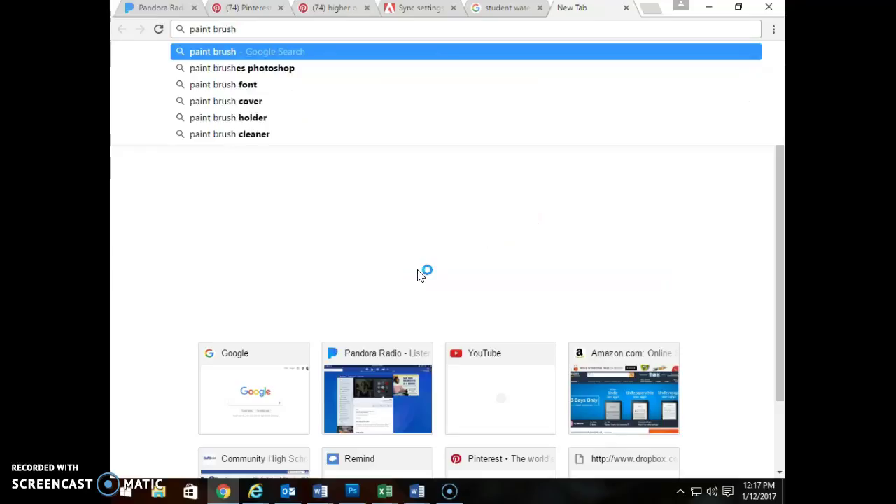
key("Return")
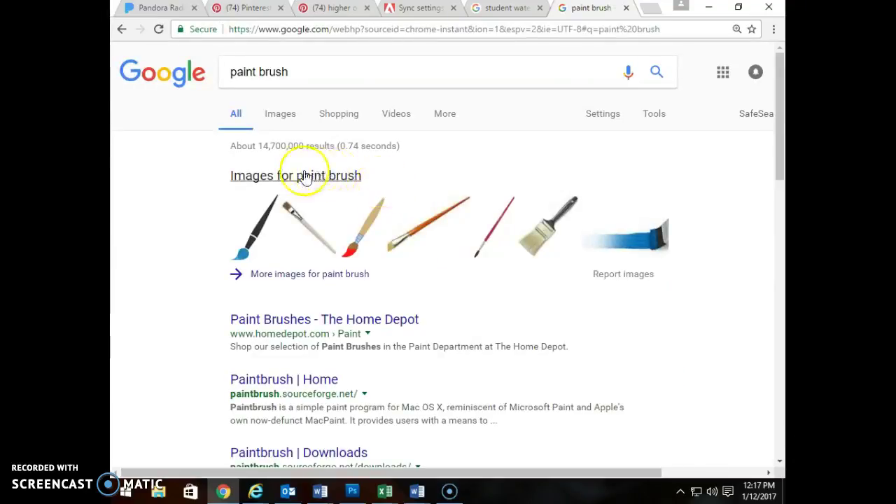
Step: Replace the Google search with "tea pot" and show its image results
double_click(280, 72)
left_click(282, 72)
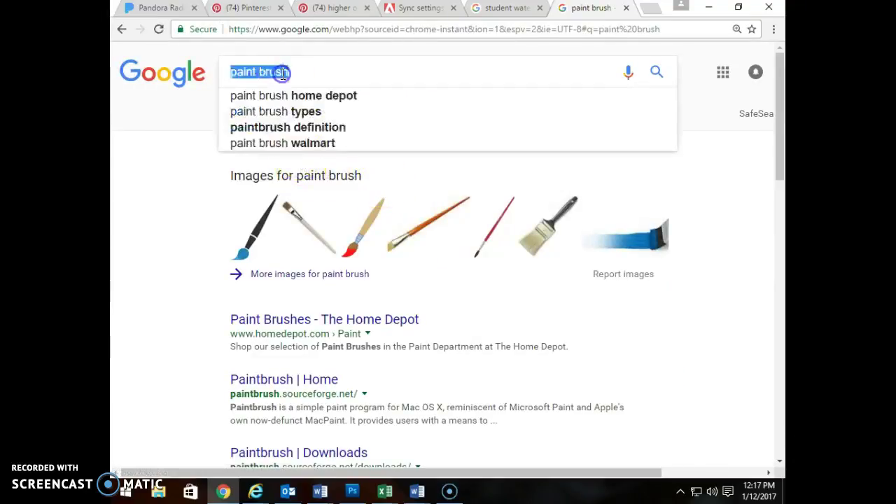
type("tea pot")
key("Return")
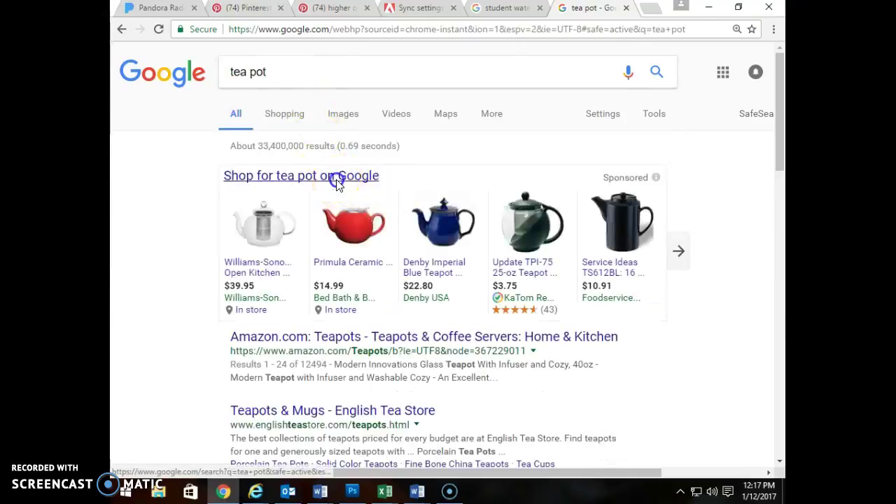
left_click(336, 181)
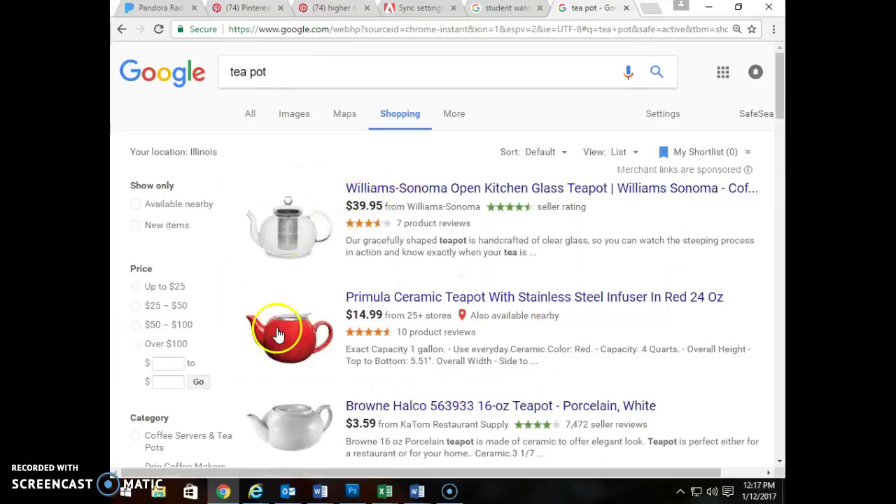
left_click(294, 114)
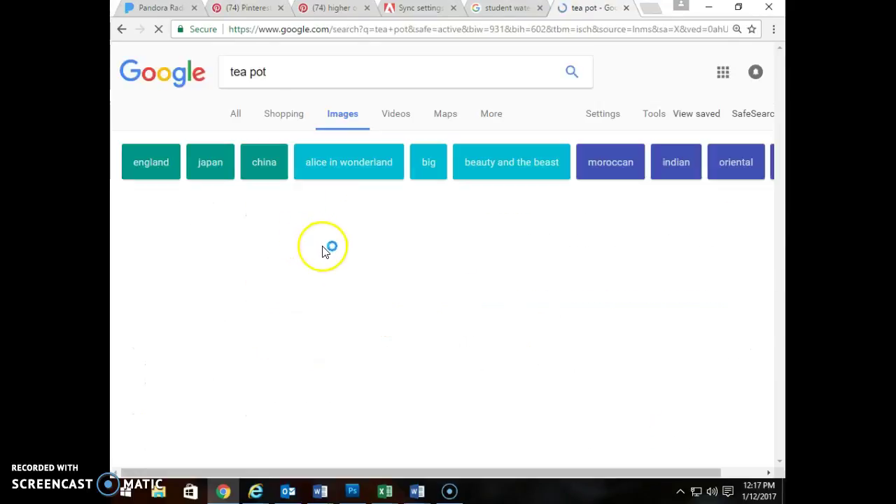
Step: Copy the green teapot clip art from the image results and paste it into the Arts Extravaganza page in Photoshop
scroll(344, 310, "down", 7)
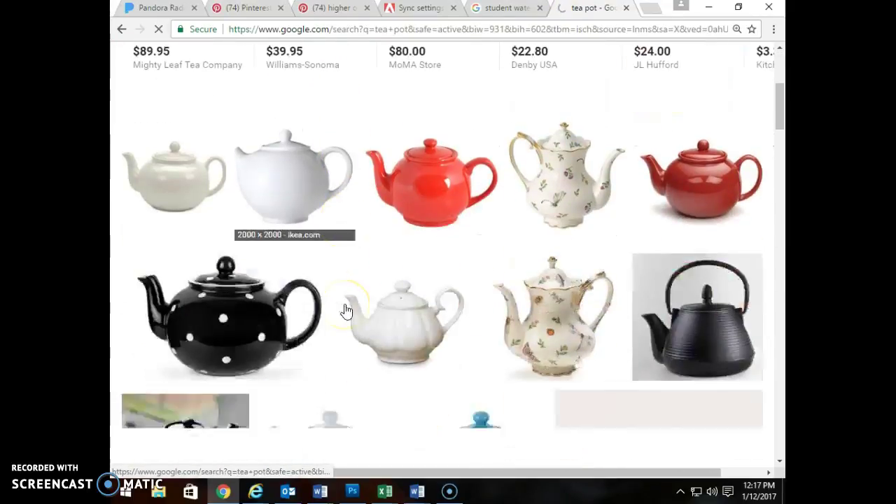
scroll(344, 310, "down", 3)
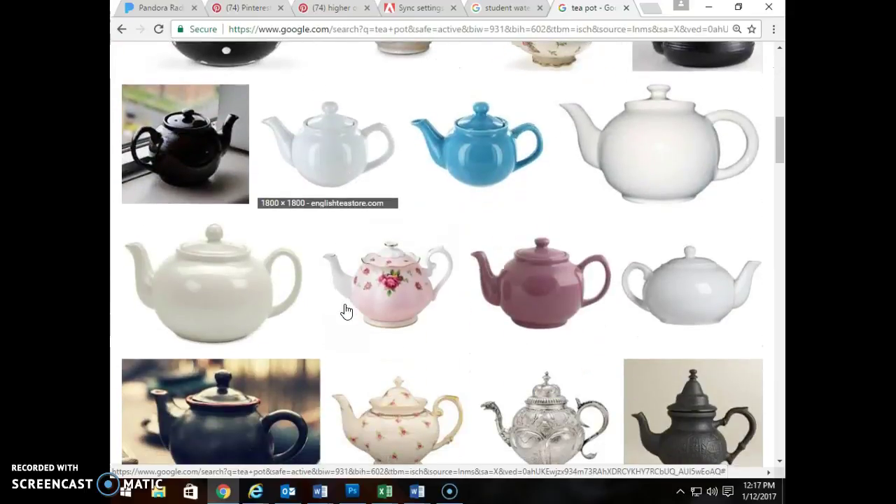
scroll(344, 311, "down", 1)
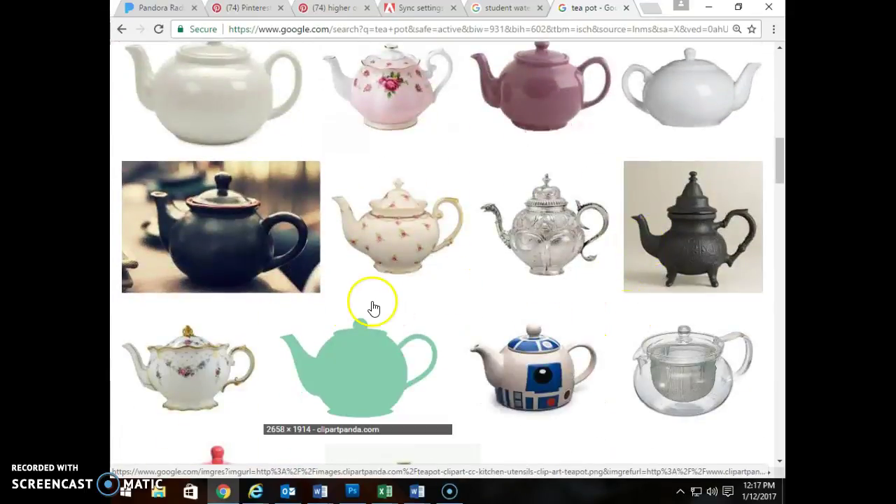
left_click(354, 390)
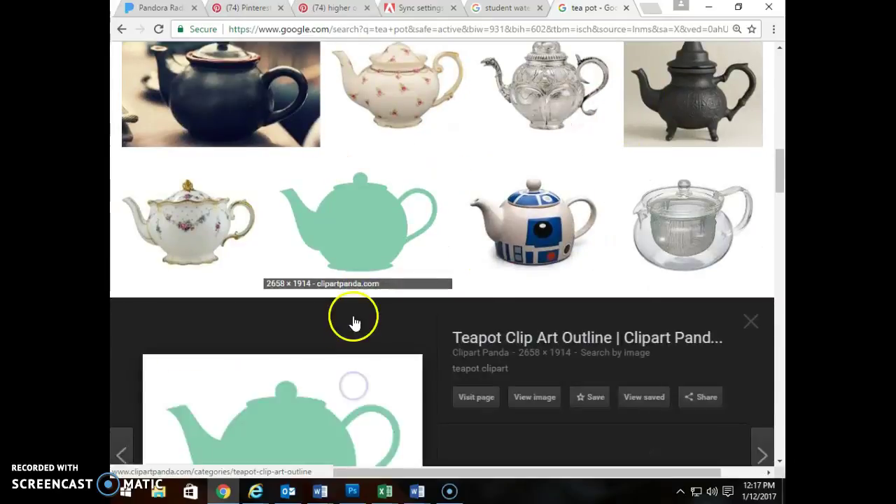
right_click(337, 375)
left_click(356, 312)
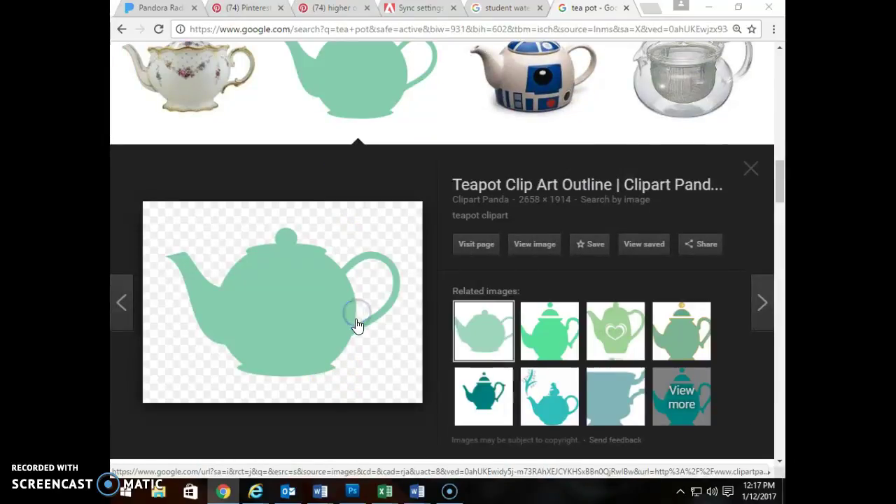
key("alt+Tab")
key("ctrl+v")
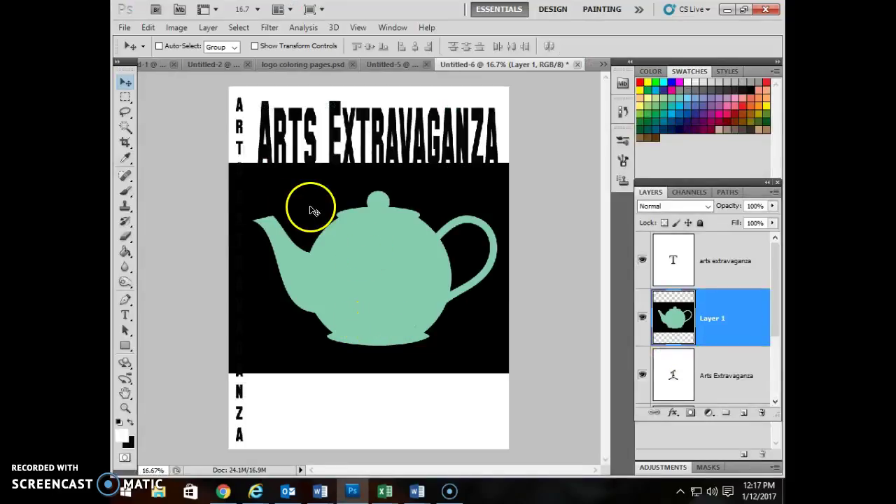
Step: Delete the black background around the teapot and inside its handle using the Magic Wand, and clear the selection
left_click(125, 127)
left_click(277, 310)
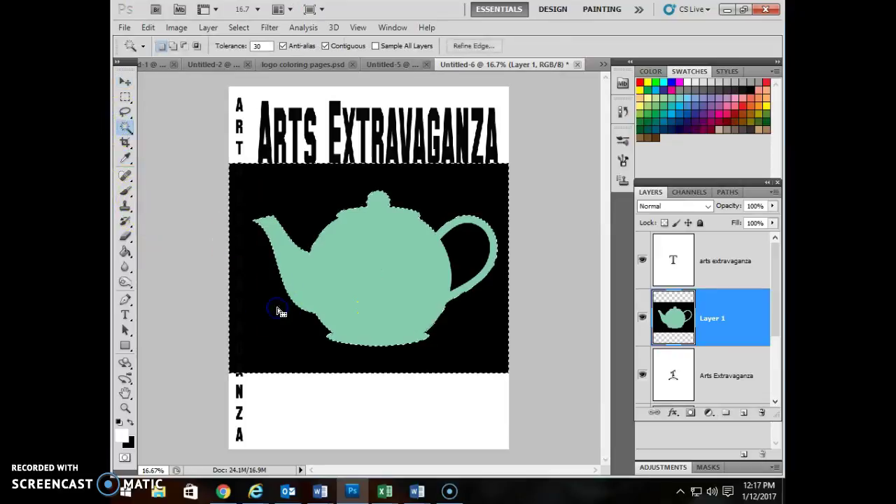
key("Delete")
left_click(476, 256)
key("Delete")
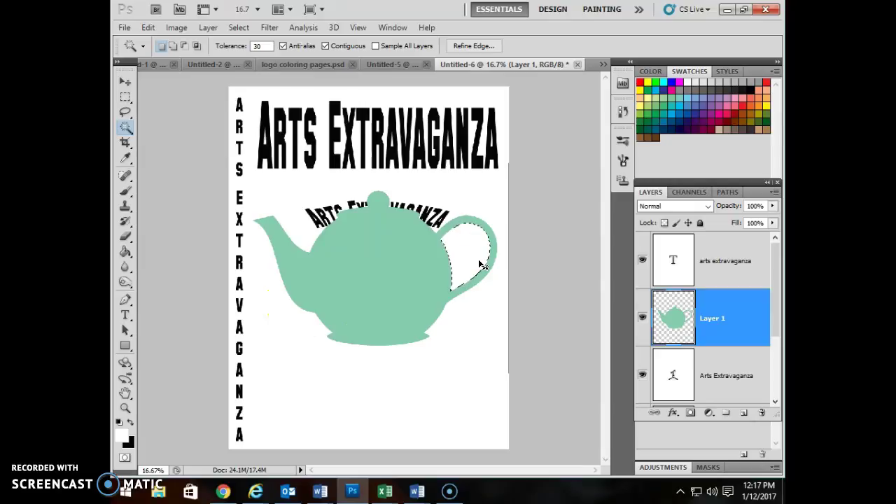
key("ctrl+d")
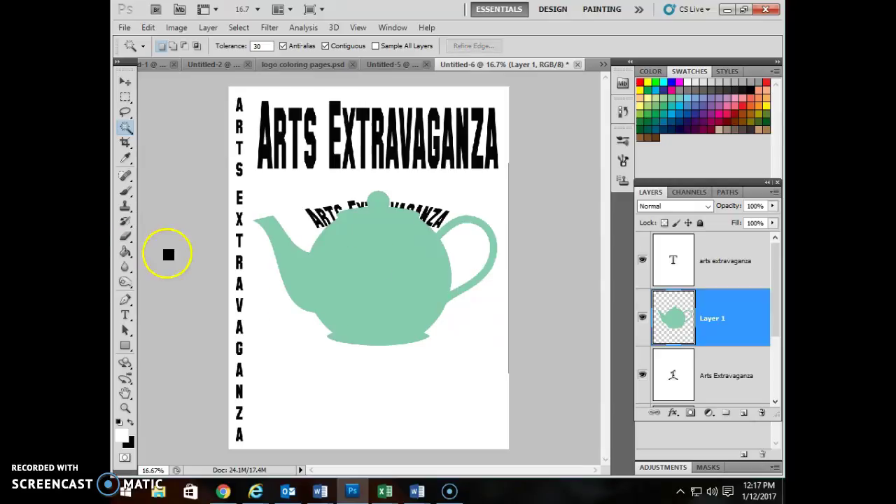
Step: Swap the foreground color to black and fill the teapot with it using the Paint Bucket
left_click(126, 253)
key("x")
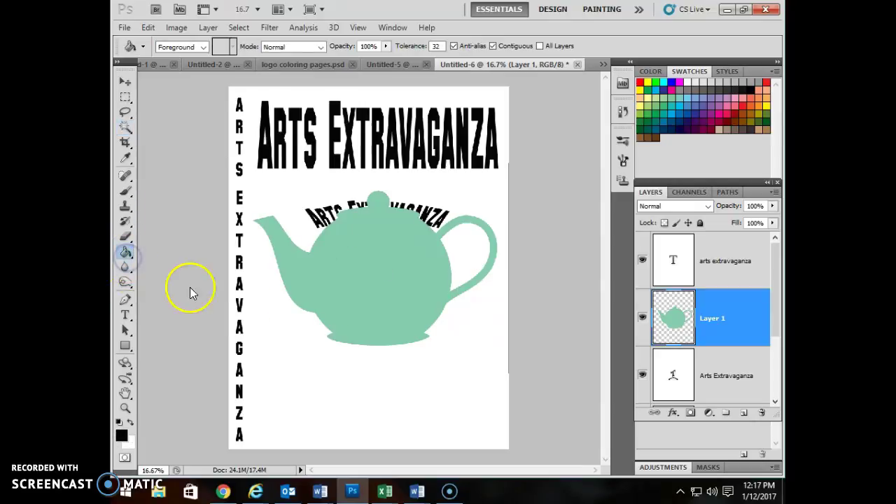
left_click(336, 295)
Step: Scale the teapot to about half size, tilt it counterclockwise about 26°, and place it at the page's right edge with the spout facing left
left_click(126, 82)
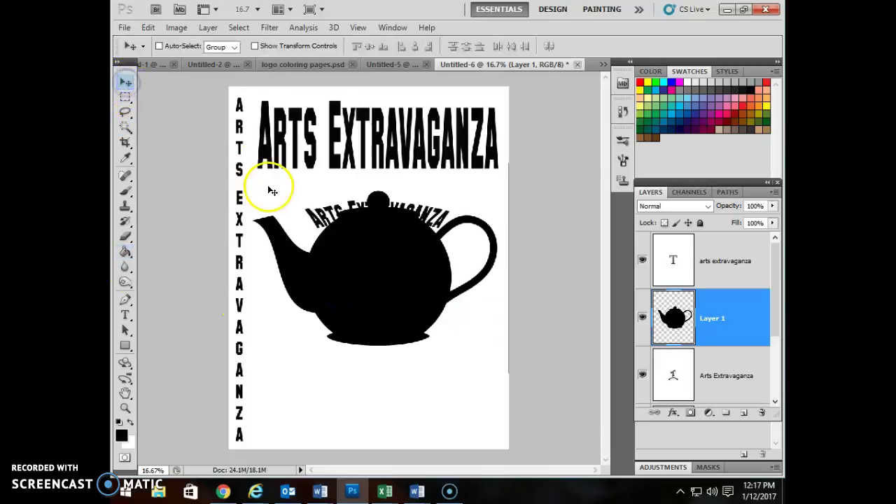
key("ctrl+t")
left_click_drag(243, 169, 380, 260)
left_click_drag(546, 234, 456, 220)
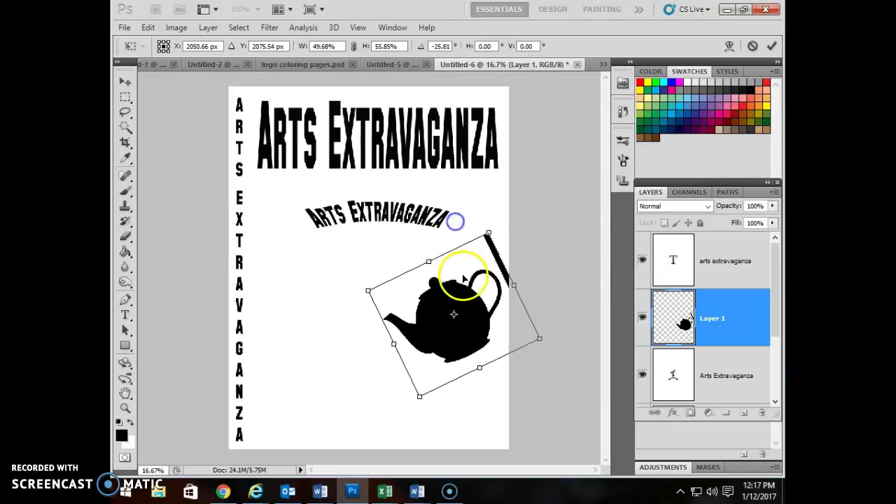
left_click_drag(492, 329, 501, 284)
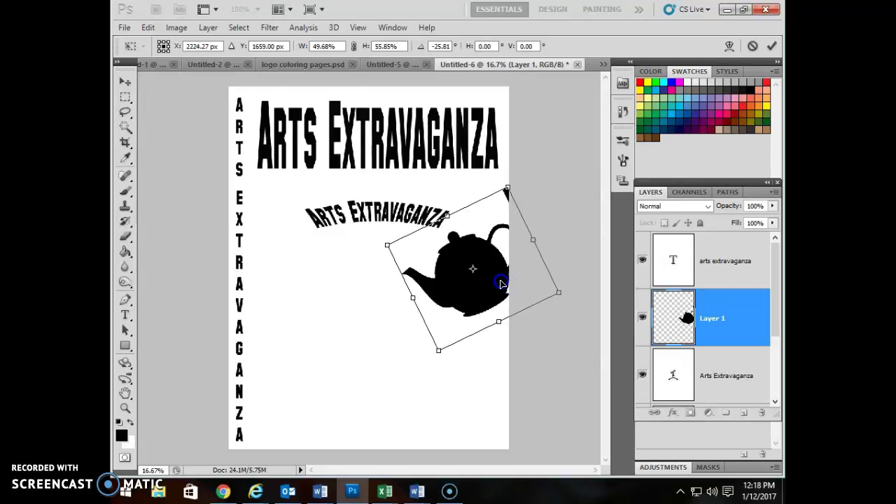
left_click_drag(470, 204, 462, 221)
double_click(461, 221)
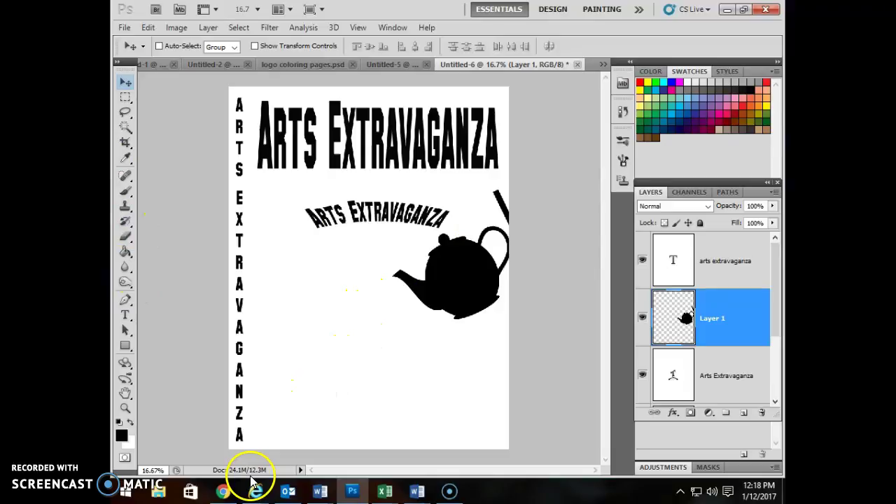
Step: Draw an S-shaped path with the Freeform Pen from the page's lower left up to the tip of the teapot spout
left_click(126, 300)
left_click_drag(128, 300, 163, 311)
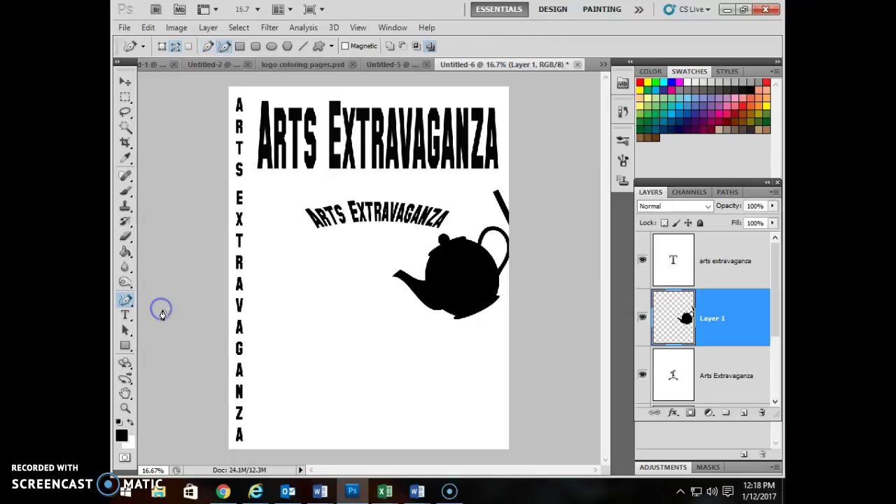
left_click(278, 418)
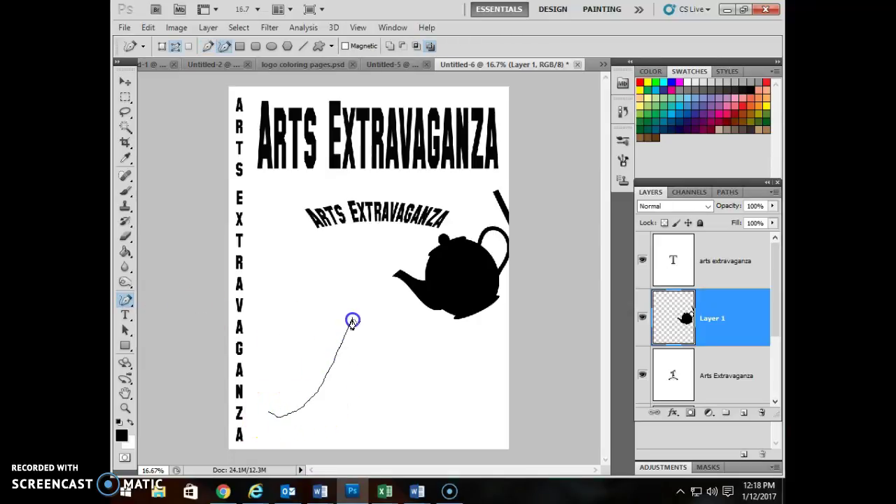
left_click_drag(381, 282, 391, 279)
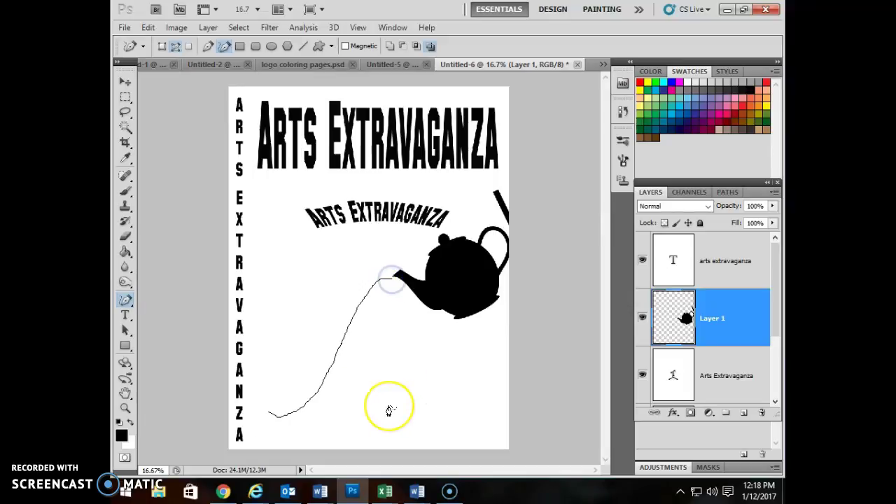
Step: Add right-aligned text "arts extravaganza" along the curved path, anchored at its spout end
left_click(128, 316)
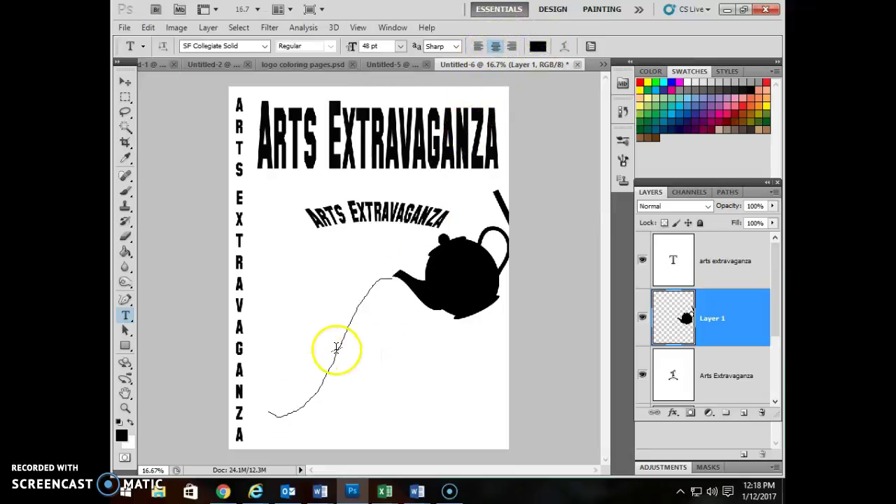
left_click(478, 45)
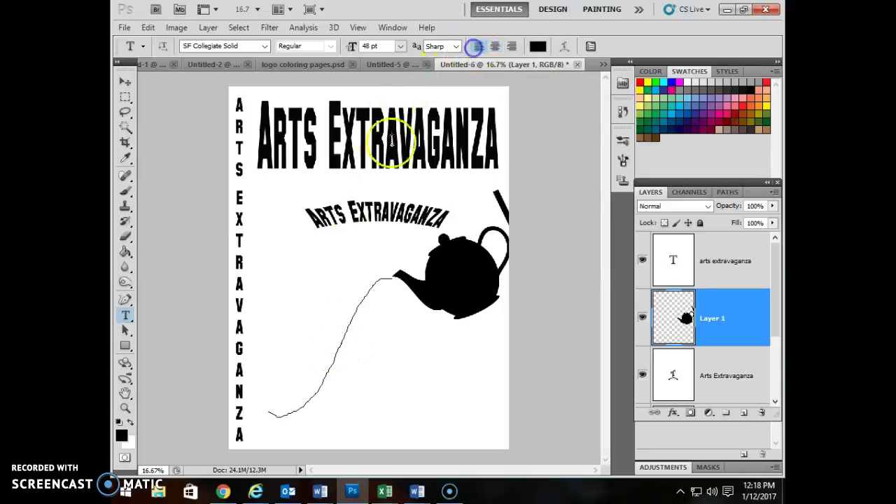
left_click(512, 45)
left_click(385, 277)
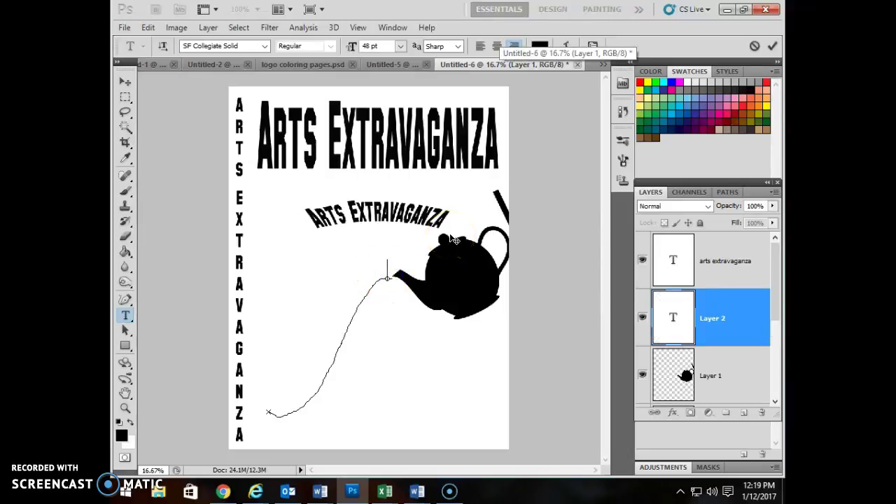
type("arts extravaga")
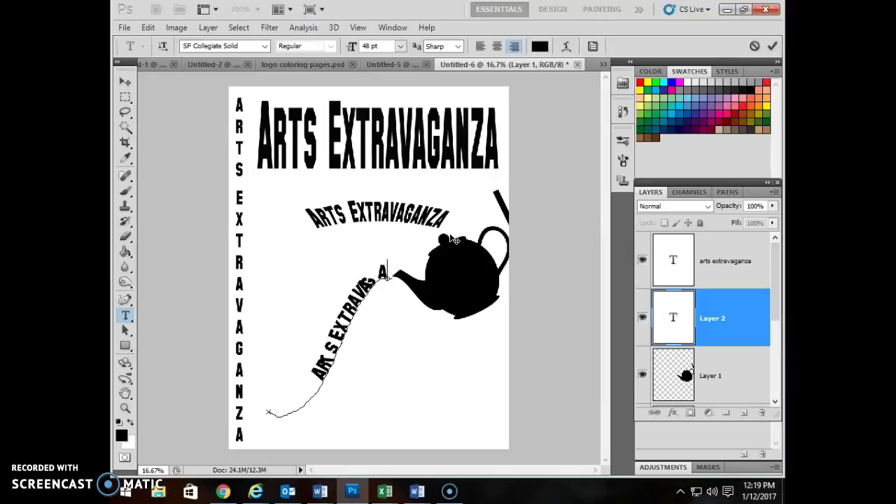
type("nza")
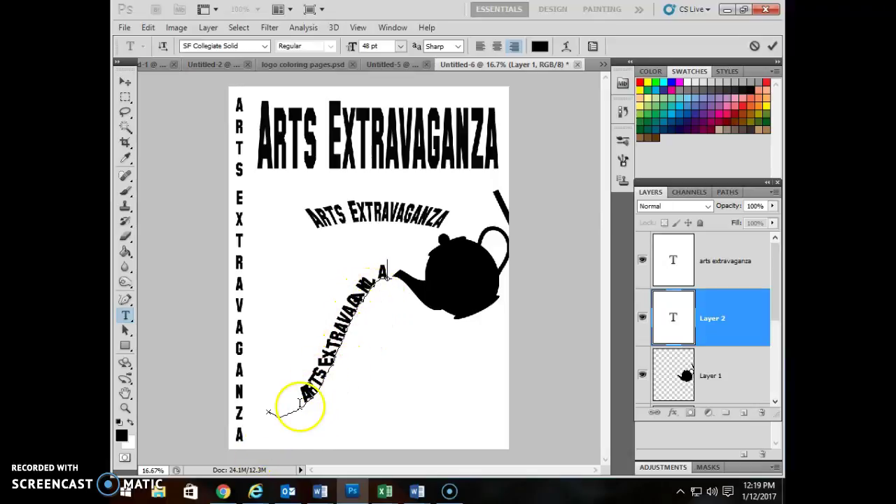
Step: Select all the text on the path and set its tracking to 25
key("ctrl+a")
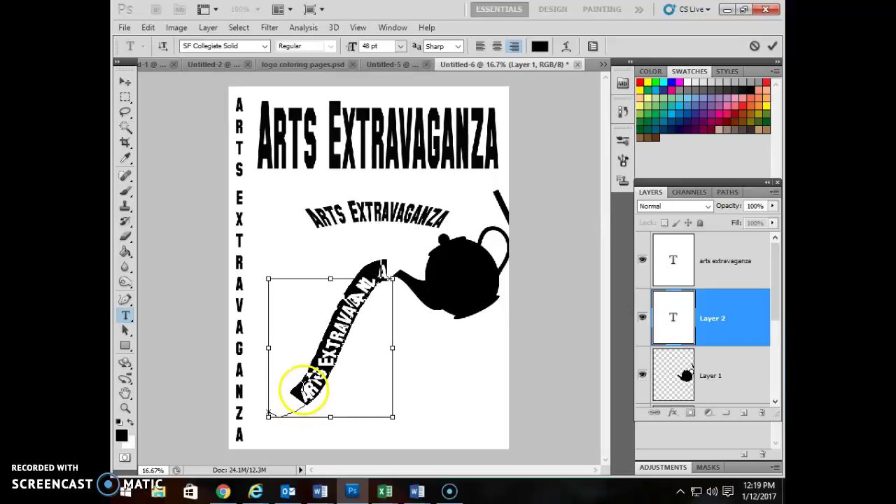
left_click(394, 27)
left_click(484, 170)
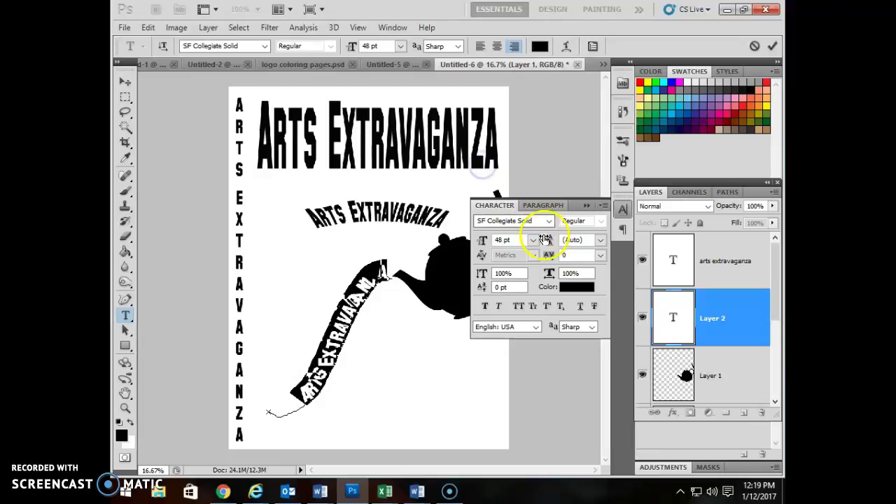
left_click(395, 27)
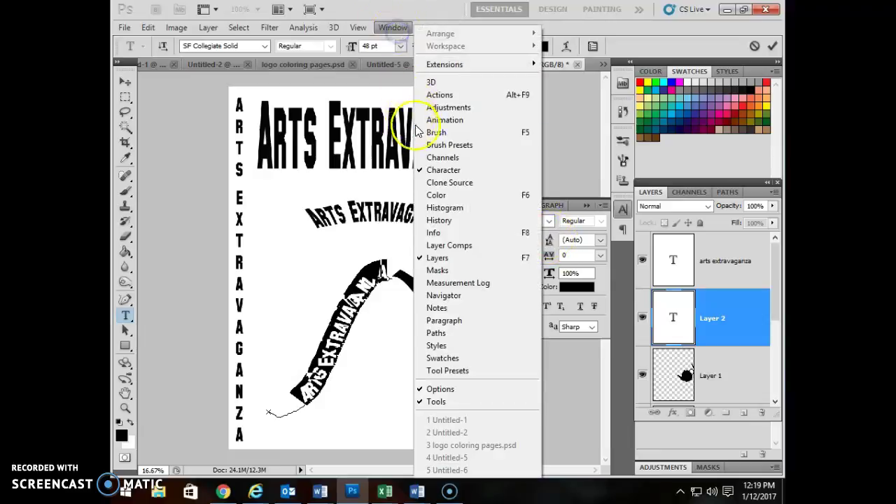
left_click(580, 208)
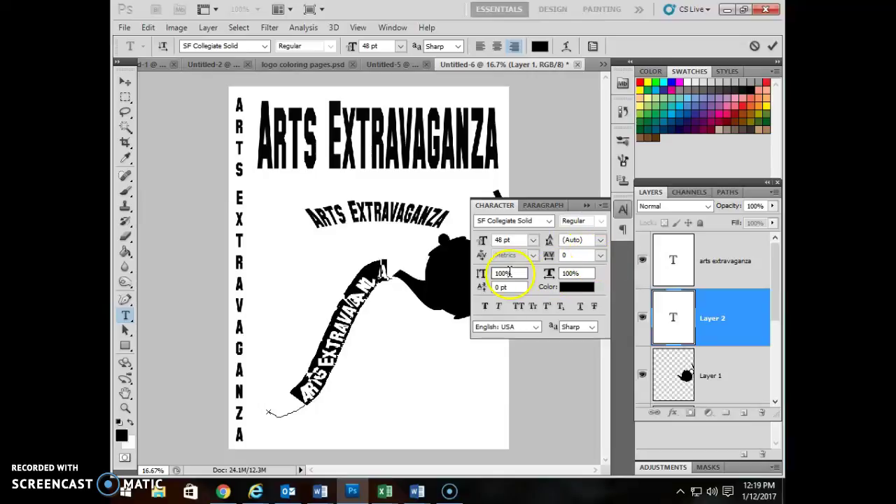
left_click(601, 255)
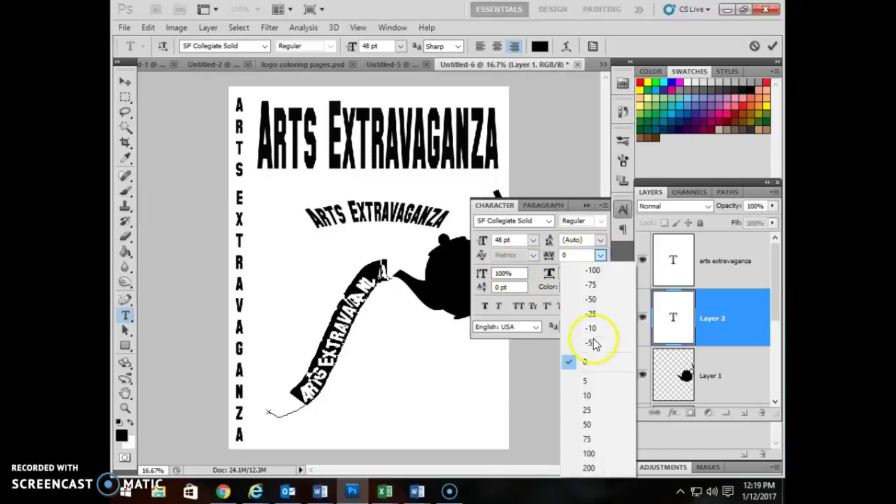
left_click(603, 381)
left_click(601, 256)
left_click(600, 409)
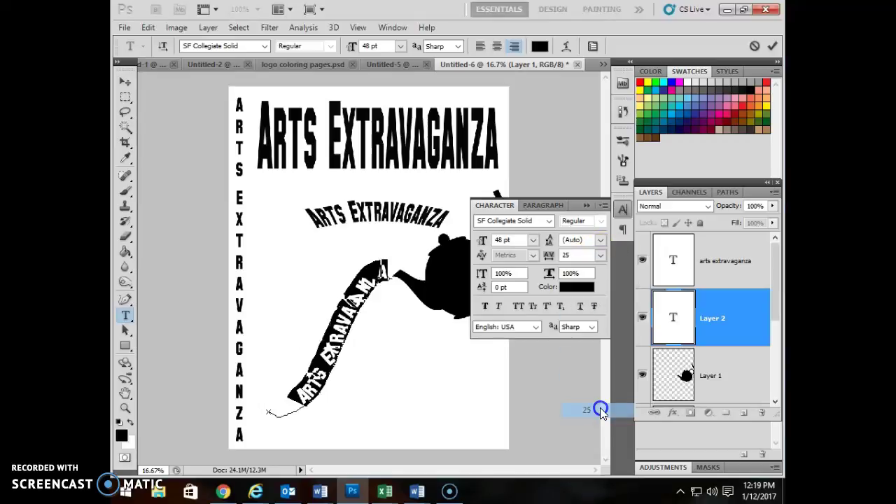
left_click(601, 241)
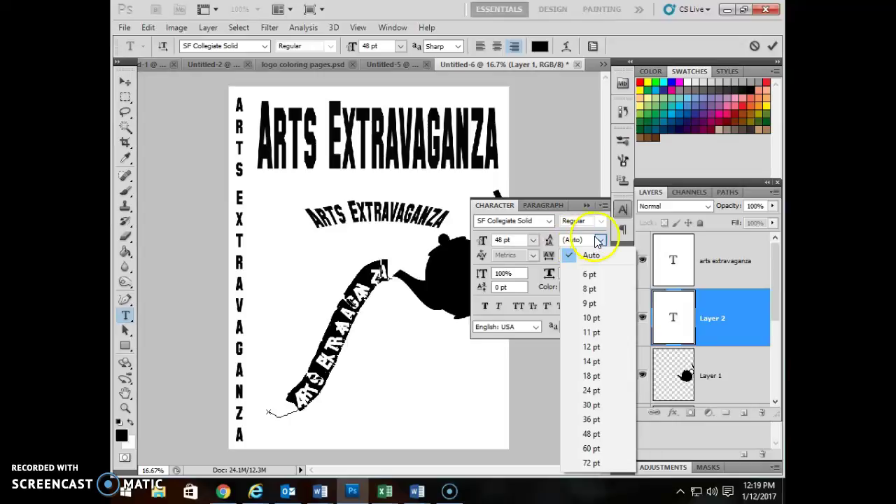
left_click(601, 240)
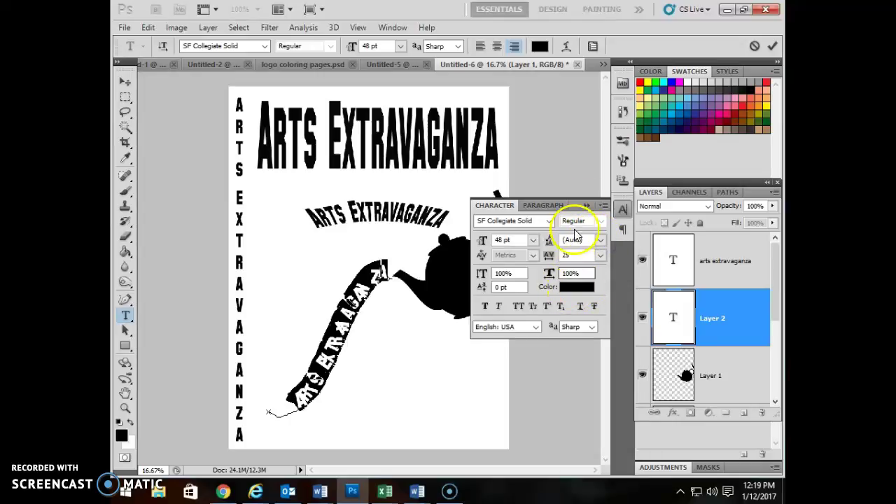
left_click(585, 206)
Step: Insert spaces between crowded letters of the path text so it reads "A rts Ext r a vaga nza", and commit the text
left_click(380, 320)
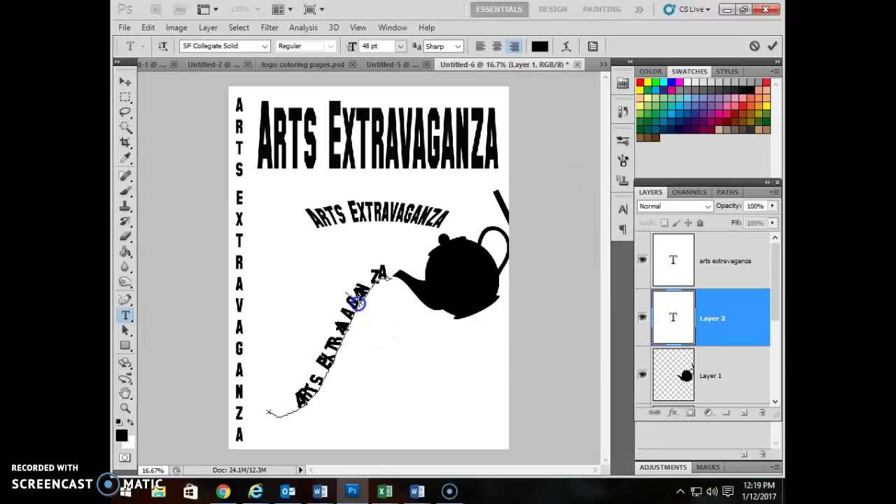
left_click(368, 295)
left_click(345, 336)
left_click(337, 352)
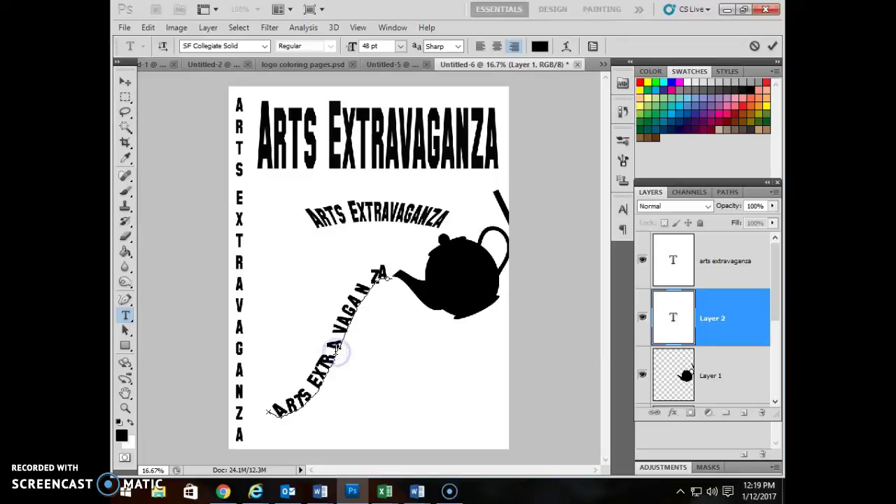
left_click(329, 368)
left_click(283, 413)
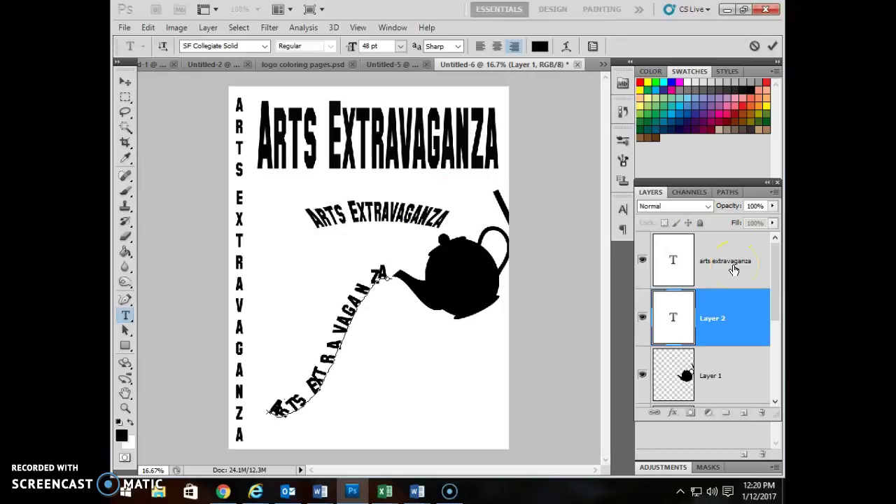
left_click(641, 261)
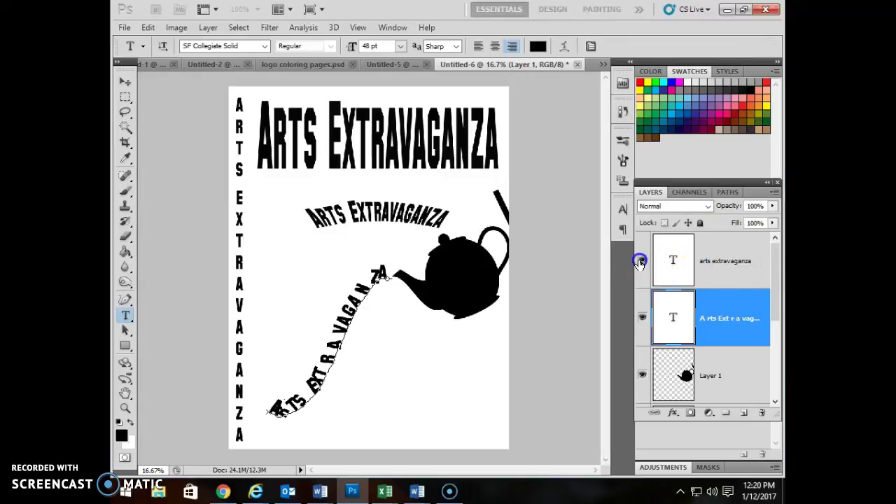
left_click(641, 261)
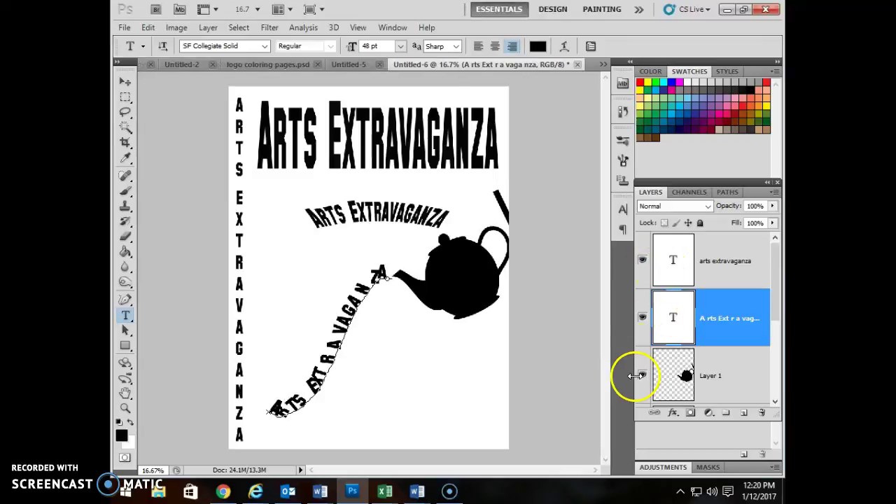
Step: Identify the large "Arts Extravaganza" heading layer by toggling its visibility, select it, and open its layer style settings clear of the artwork
scroll(638, 376, "down", 1)
scroll(643, 378, "down", 2)
left_click(643, 320)
left_click(642, 320)
left_click(675, 328)
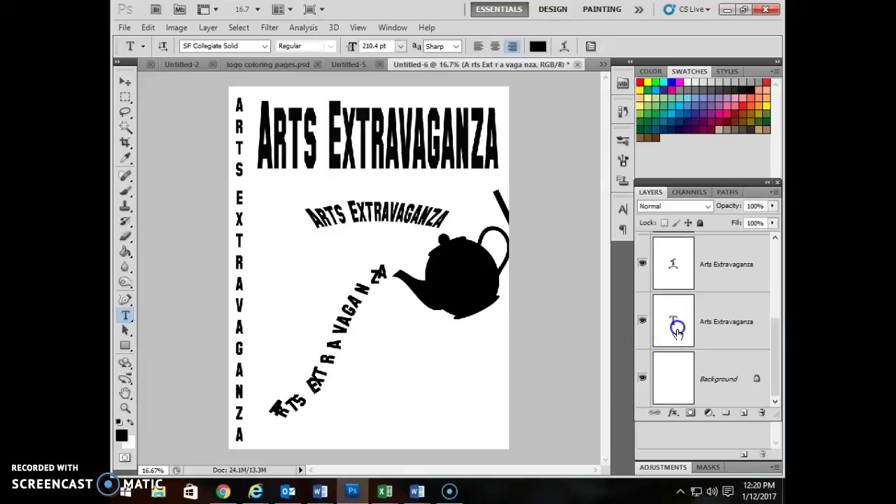
left_click(642, 321)
left_click(642, 321)
left_click(642, 321)
left_click(643, 321)
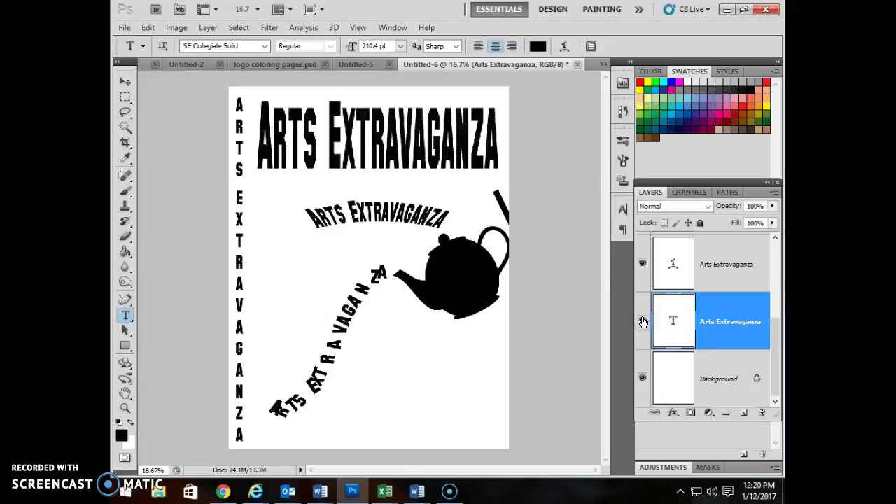
double_click(724, 343)
left_click_drag(555, 204, 559, 147)
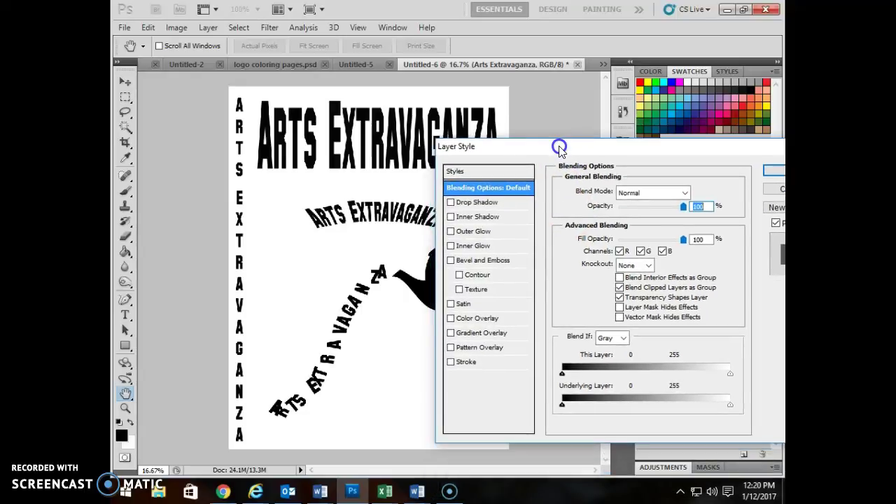
Step: Try a black-to-white gradient overlay on the large heading and remove it again
left_click(451, 333)
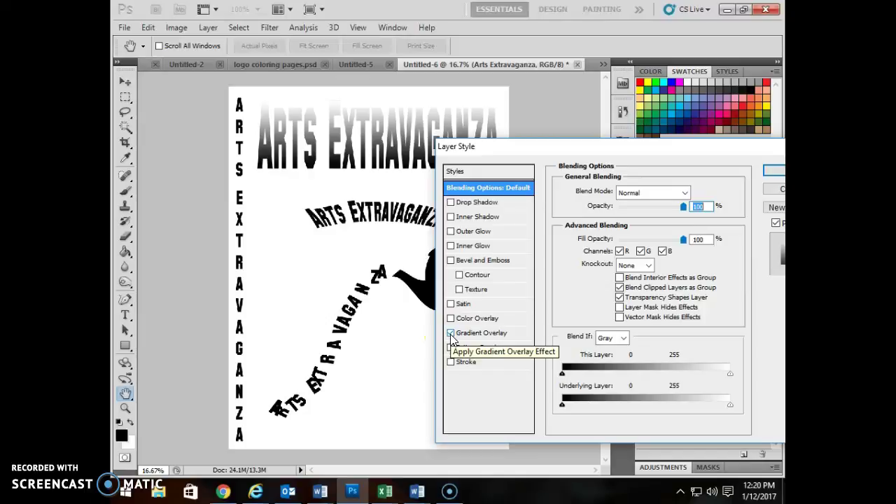
left_click(467, 334)
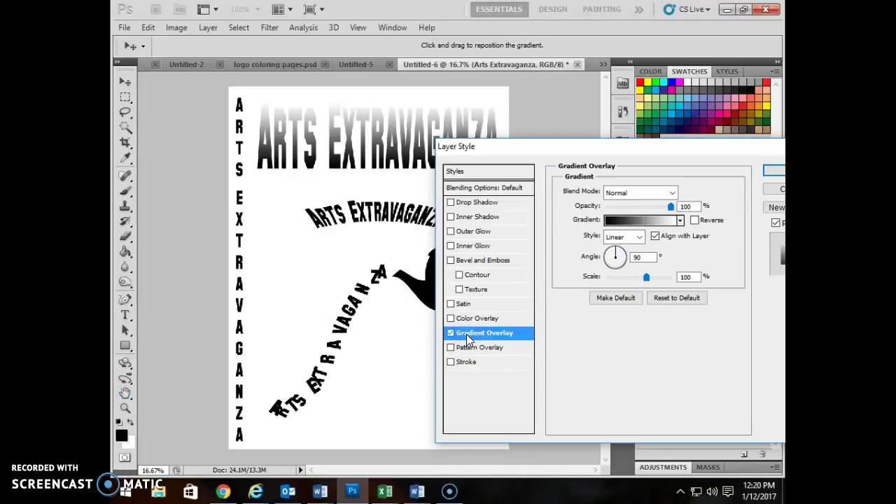
left_click(451, 334)
Step: Try a pattern overlay on the large heading, browse the extra pattern sets, and cancel loading the Patterns set
left_click(472, 348)
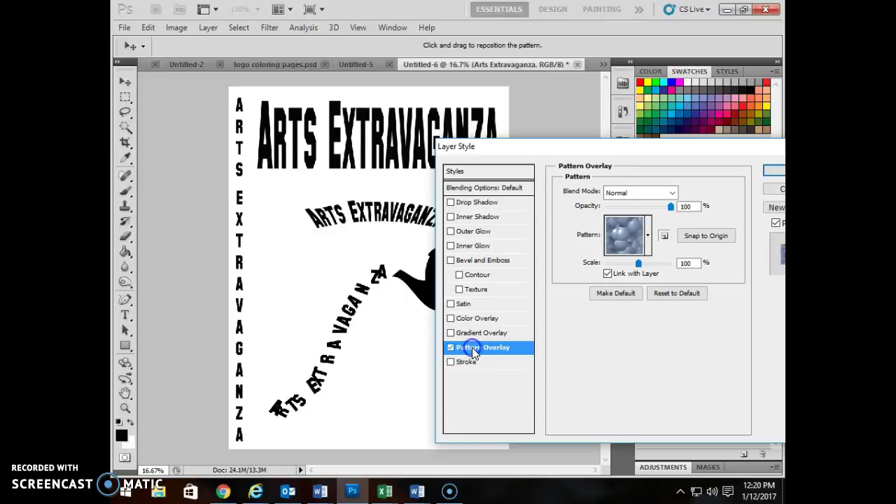
left_click(648, 236)
left_click(699, 270)
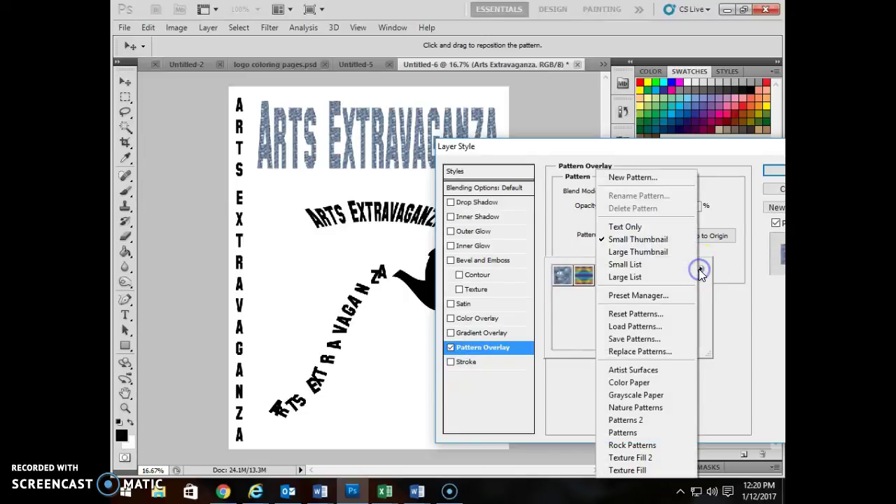
left_click(669, 433)
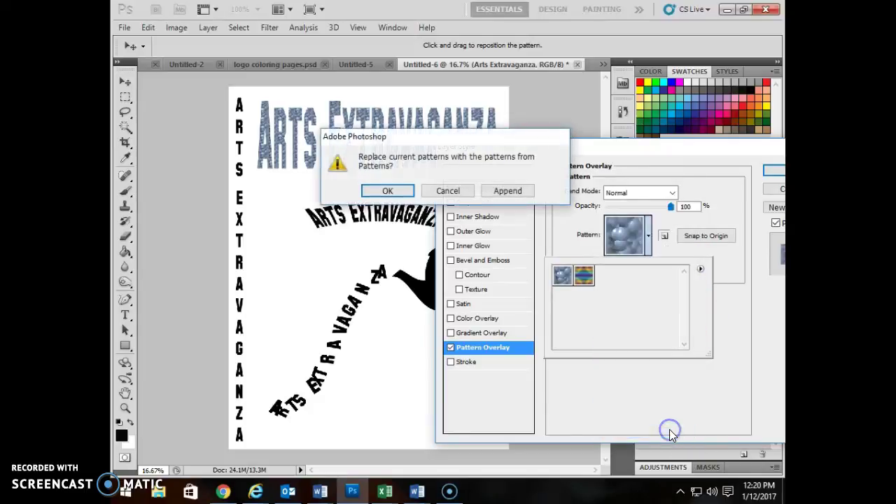
left_click(449, 191)
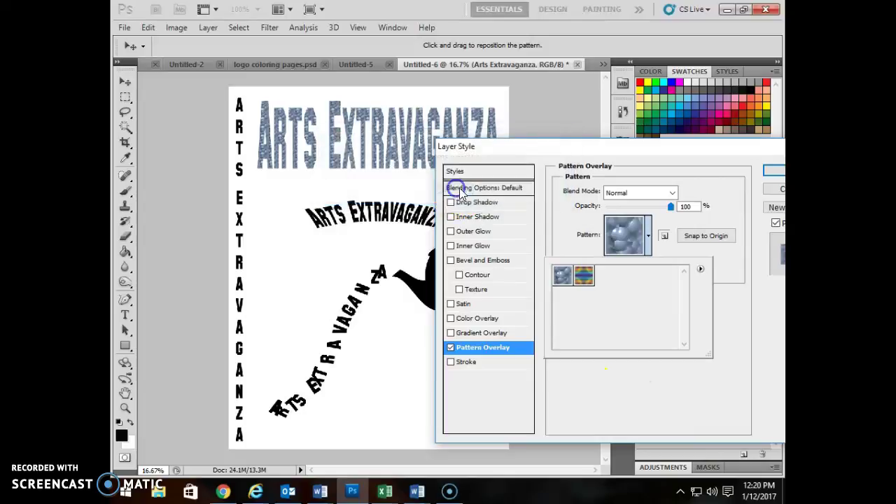
Step: Enable a stroke on the large heading and replace its pattern overlay with a white (ffffff) color overlay
left_click(483, 363)
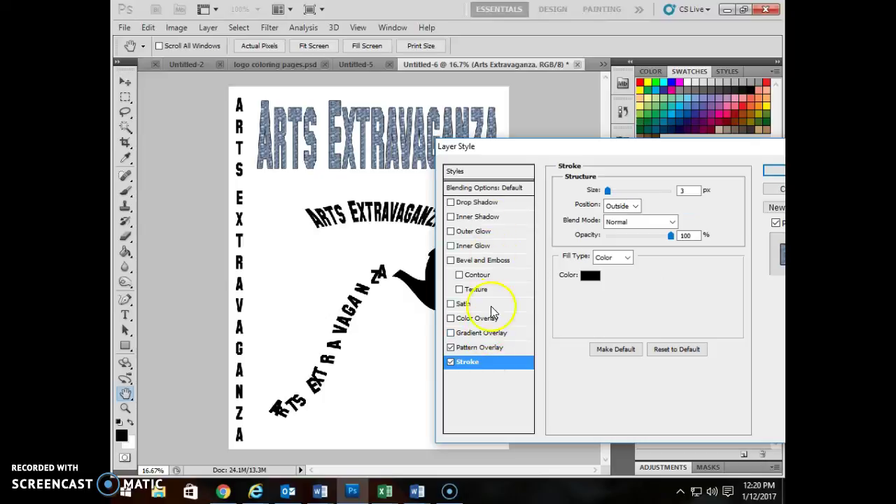
left_click(451, 348)
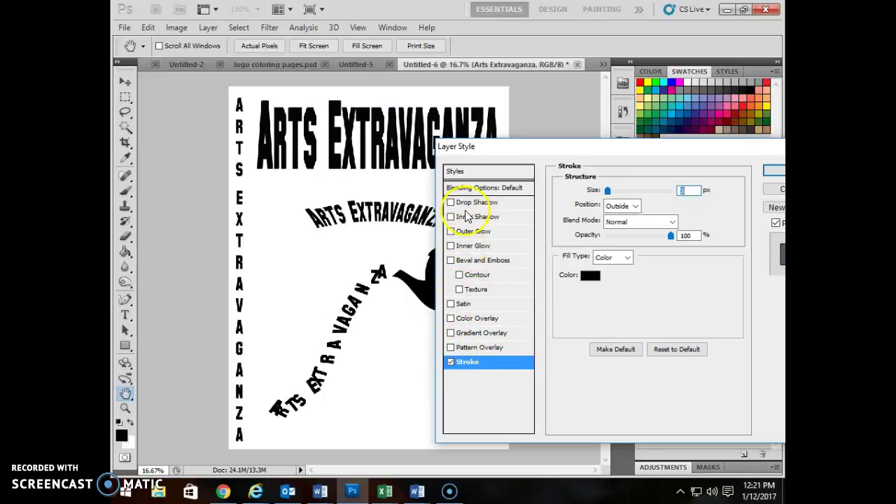
left_click(454, 318)
left_click(689, 192)
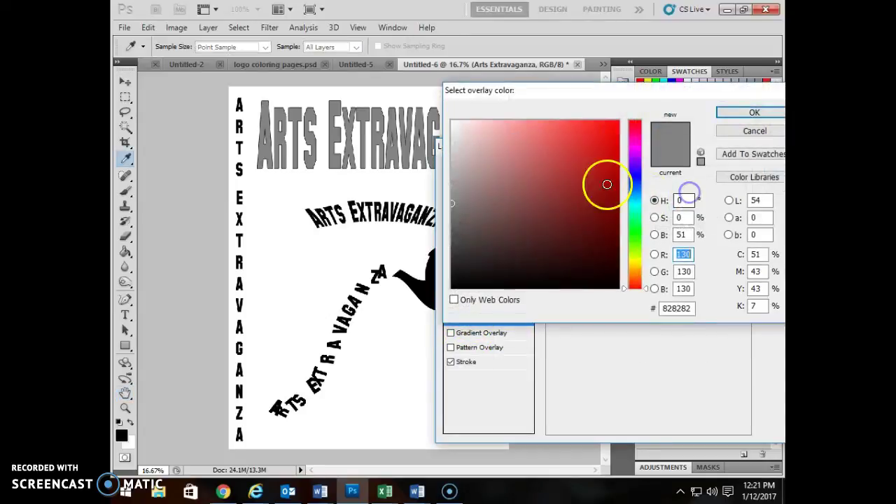
left_click(453, 120)
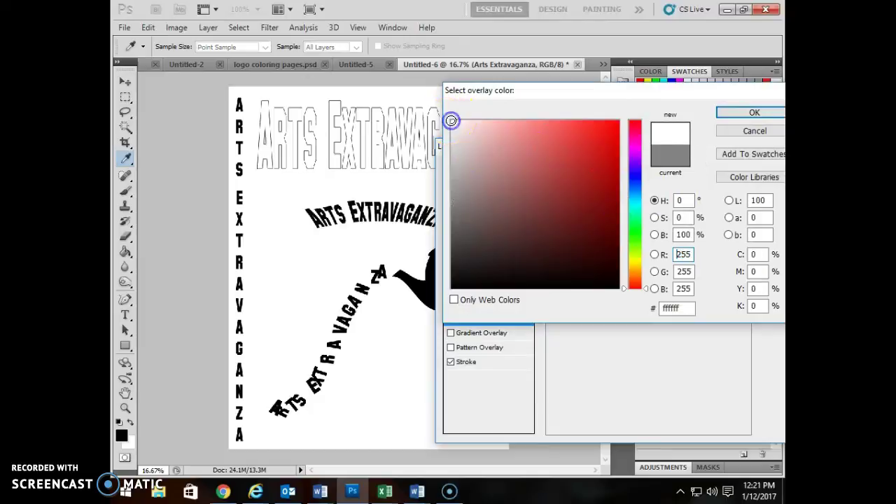
left_click(729, 116)
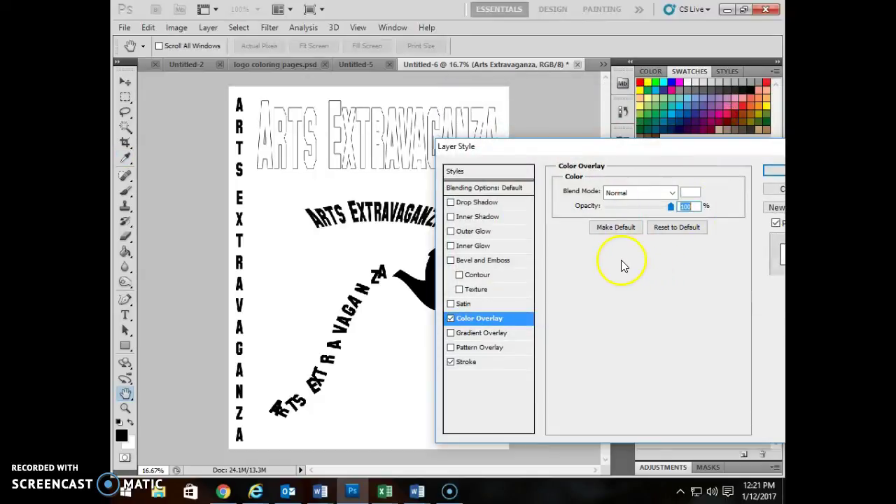
Step: Set the large heading's stroke size to 43 px and apply the layer style
left_click(467, 362)
left_click_drag(613, 192, 620, 192)
left_click(776, 170)
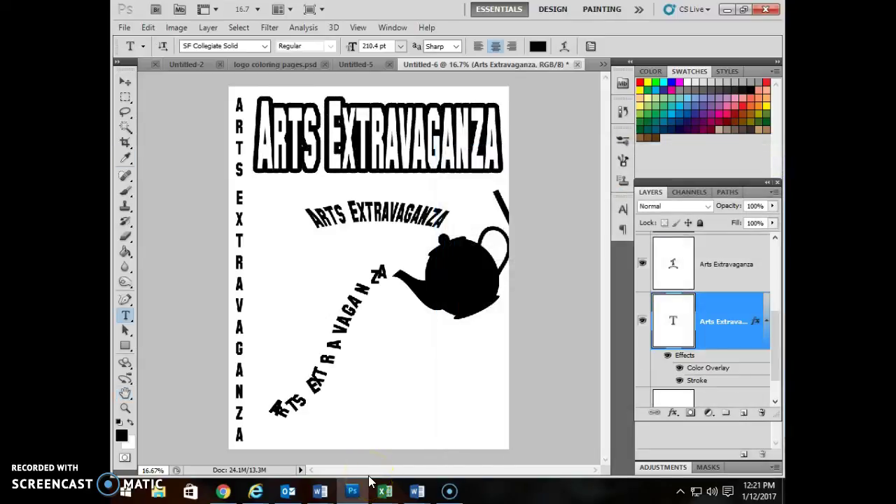
left_click(340, 425)
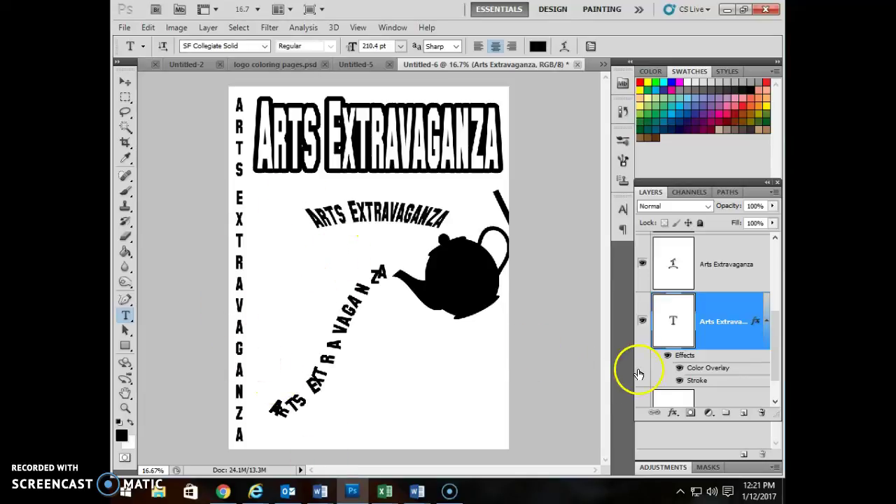
Step: Replace the large heading's stroke with a drop shadow of 23 px distance, 12% spread and 0 px size, and apply it
double_click(720, 347)
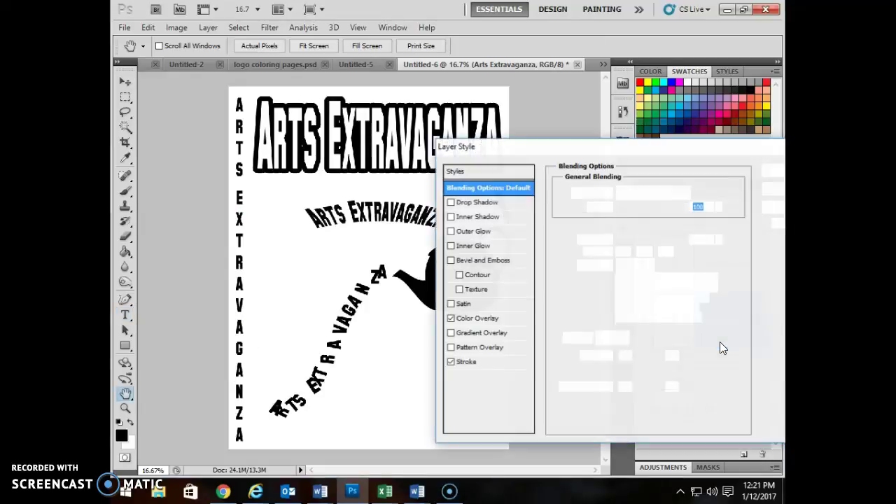
left_click_drag(636, 145, 448, 138)
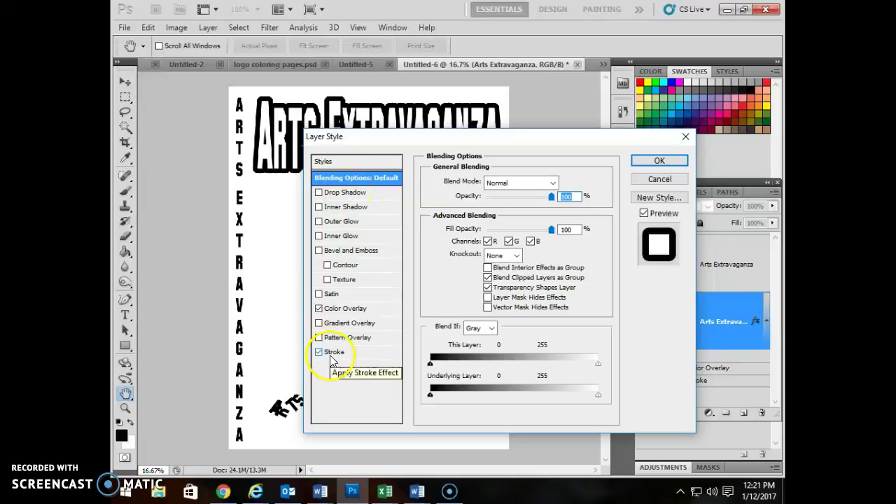
left_click(319, 352)
left_click(358, 195)
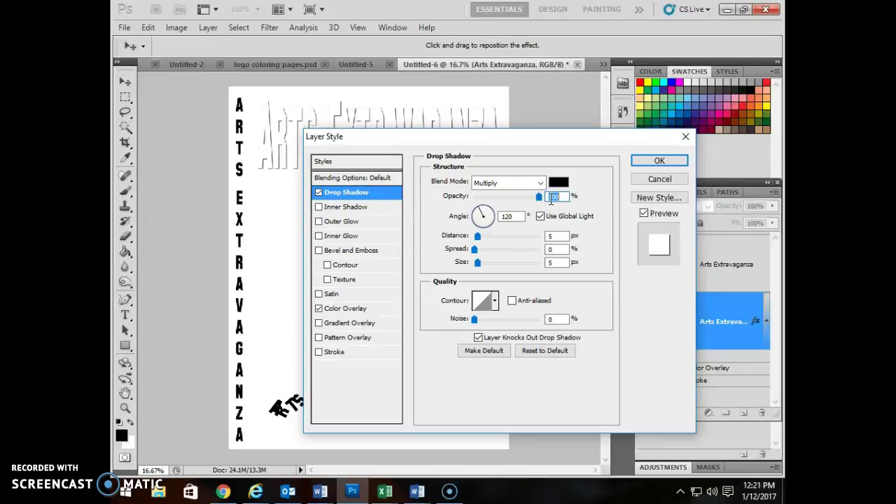
mouse_move(478, 237)
left_mouse_down()
mouse_move(490, 241)
mouse_move(479, 252)
left_mouse_up()
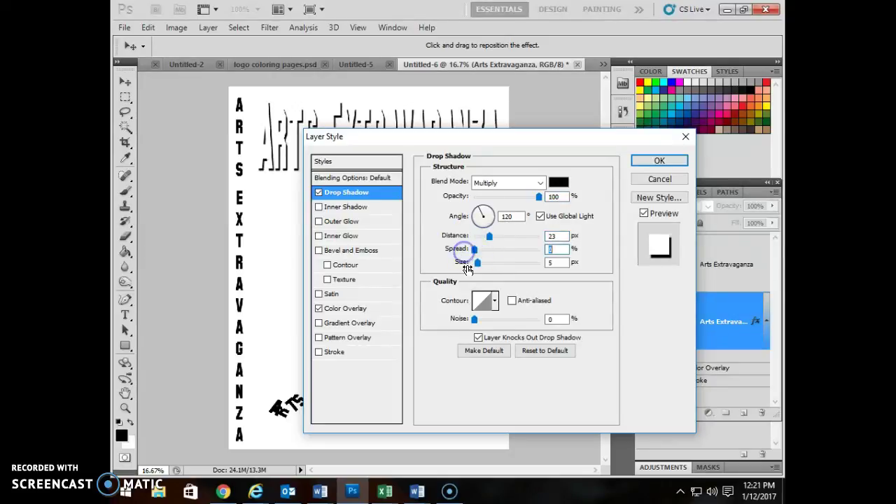
left_click_drag(485, 264, 475, 262)
left_click(477, 251)
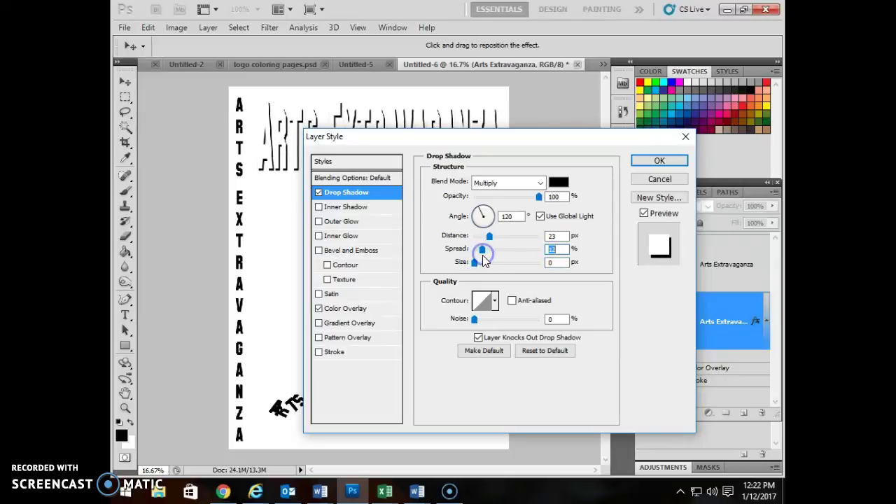
left_click(658, 160)
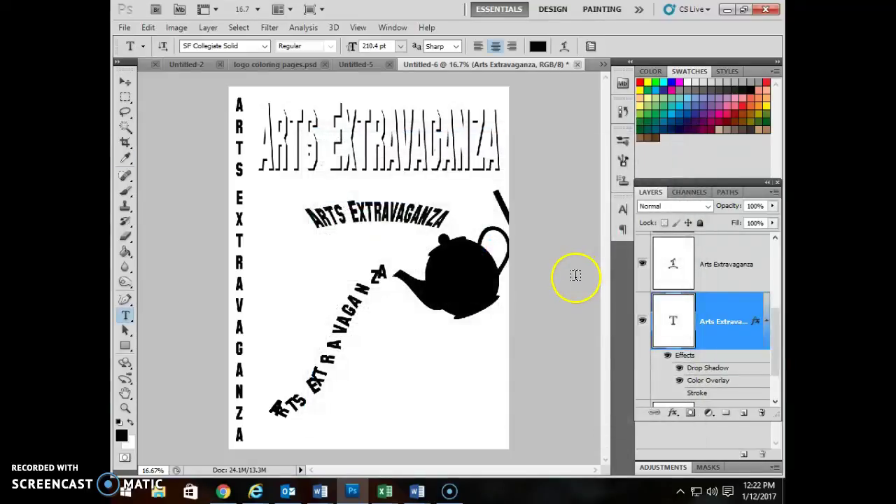
Step: Set the large heading's drop shadow angle to about 61° and briefly preview the Bevel and Emboss effect
double_click(701, 368)
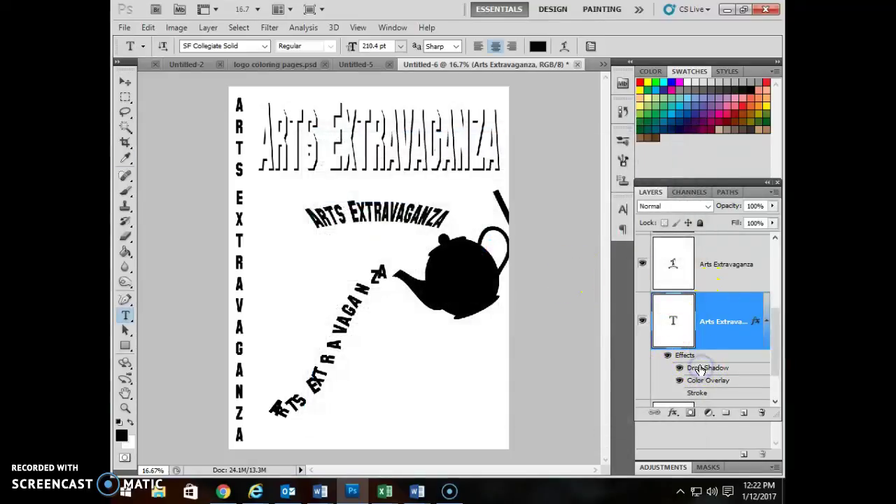
left_click_drag(488, 215, 487, 208)
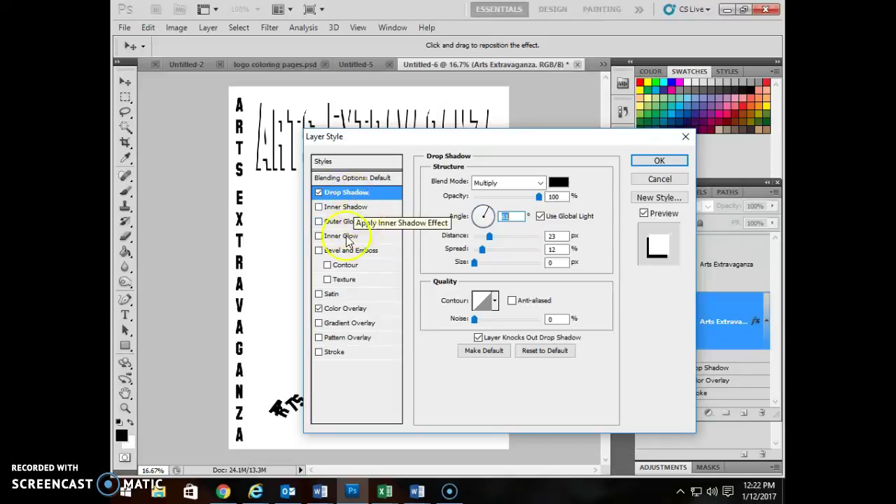
left_click(320, 252)
left_click(319, 251)
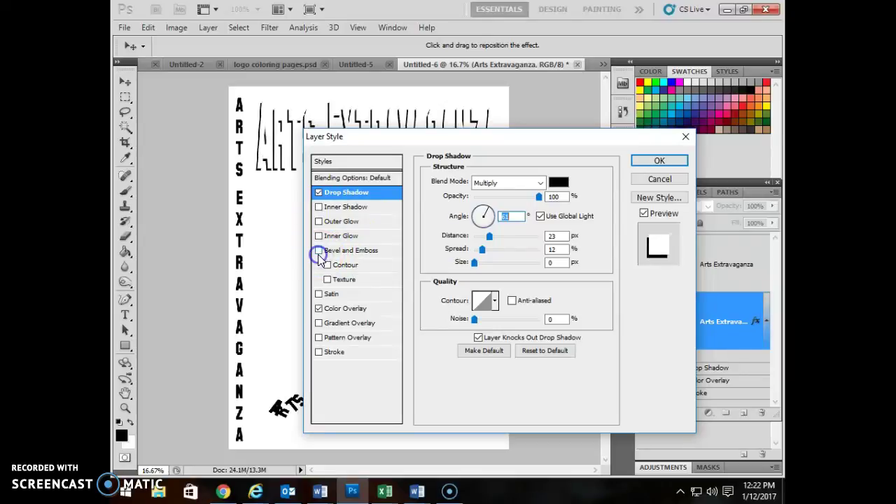
left_click(330, 298)
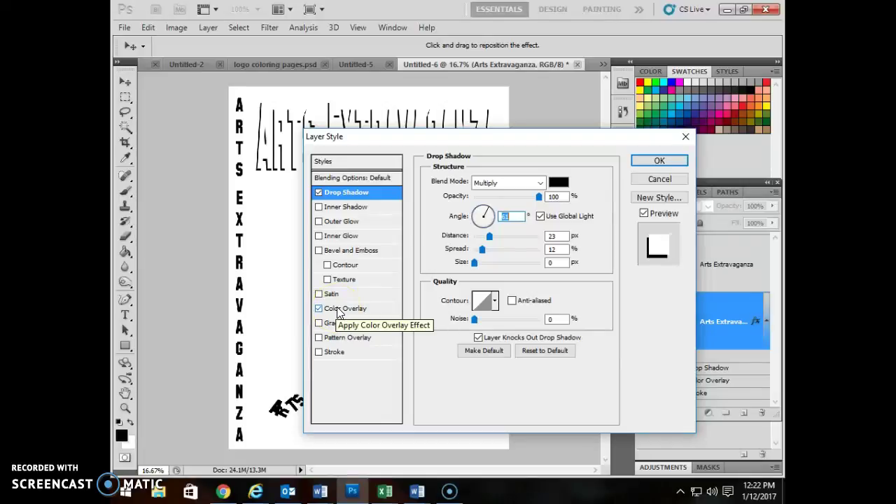
Step: Turn the large heading's stroke back on and switch off its drop shadow
left_click(339, 352)
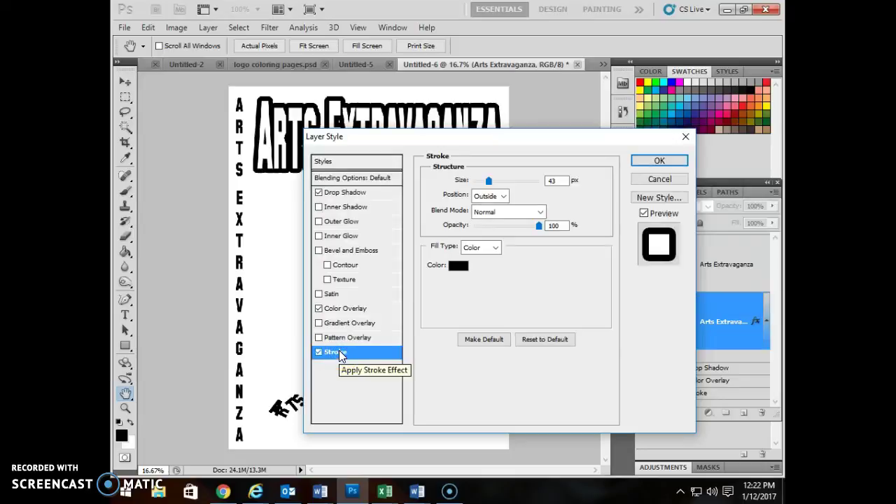
left_click(318, 192)
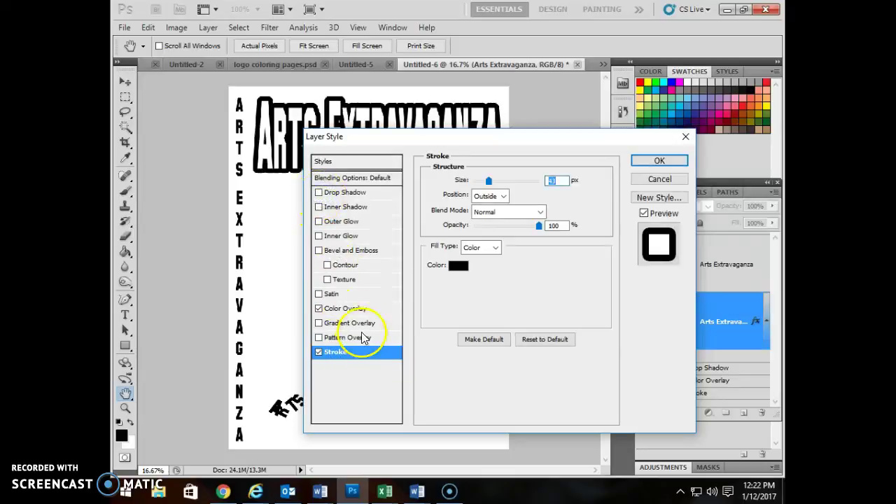
left_click(337, 352)
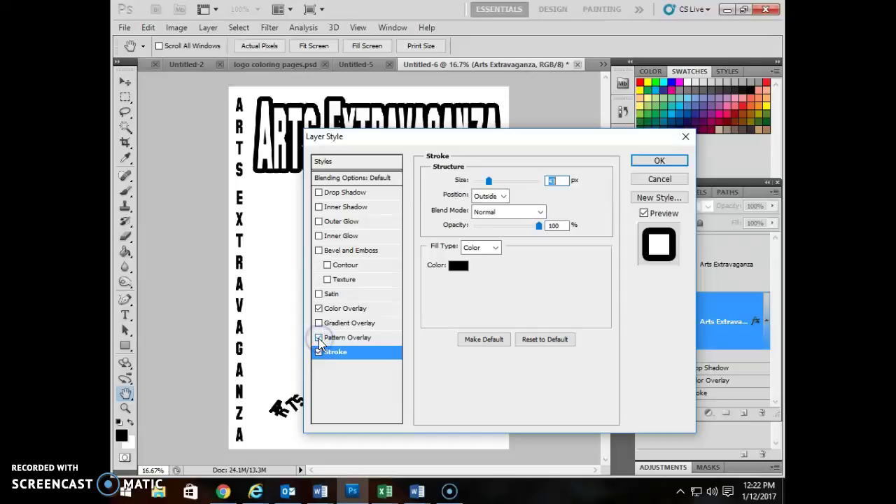
Step: Try a pattern overlay together with the white color overlay and stroke, and remove it again
left_click(318, 339)
left_click(356, 338)
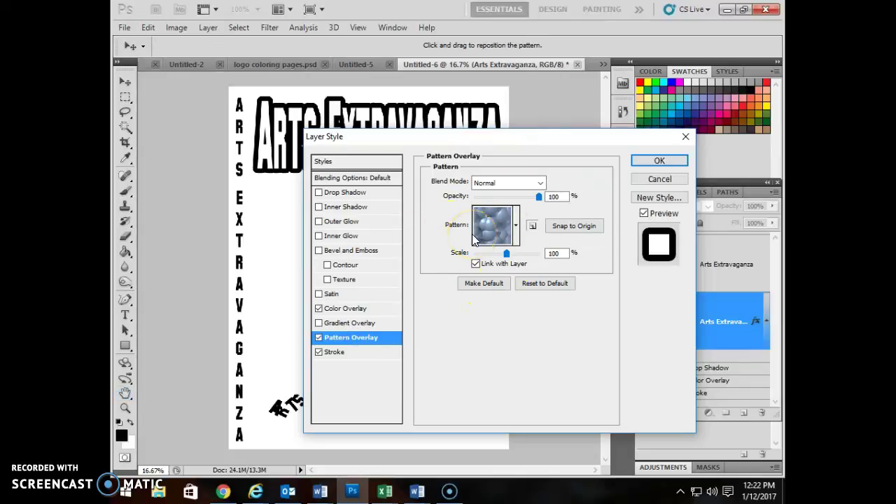
left_click(319, 338)
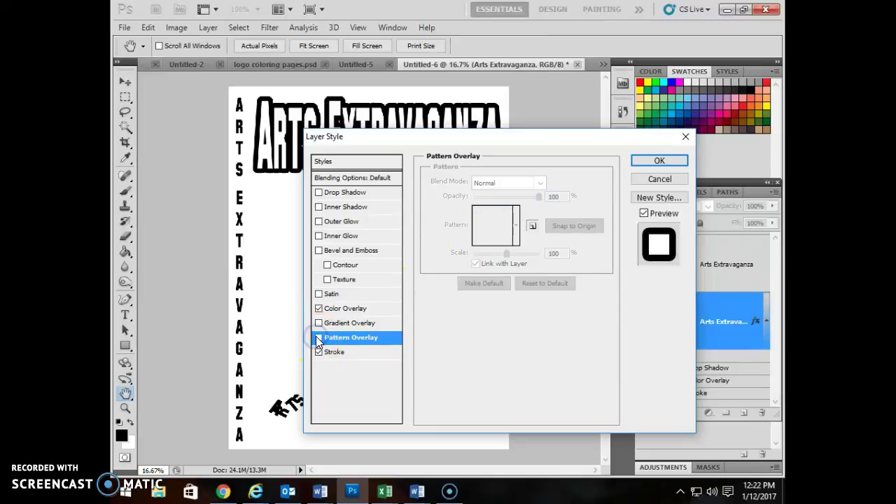
Step: Try the Inside and Center positions for the large heading's stroke, set it back to Outside, and apply the style
left_click(334, 352)
left_click(489, 196)
left_click(490, 218)
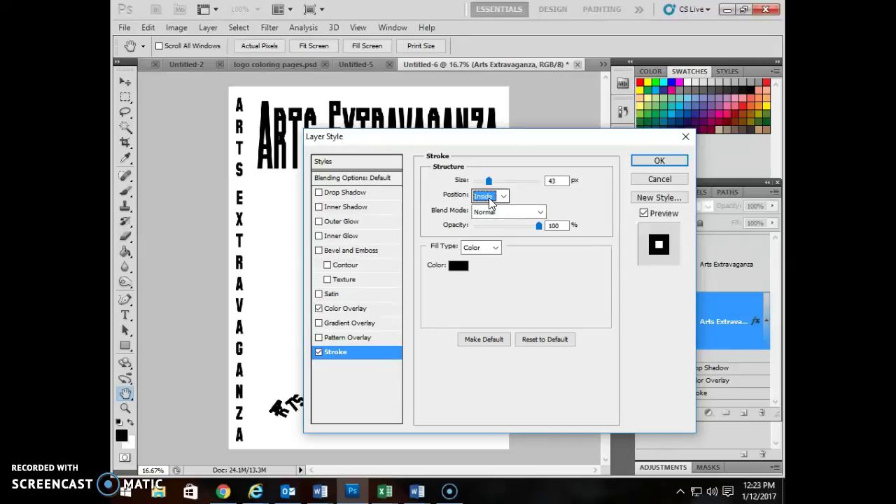
left_click(489, 198)
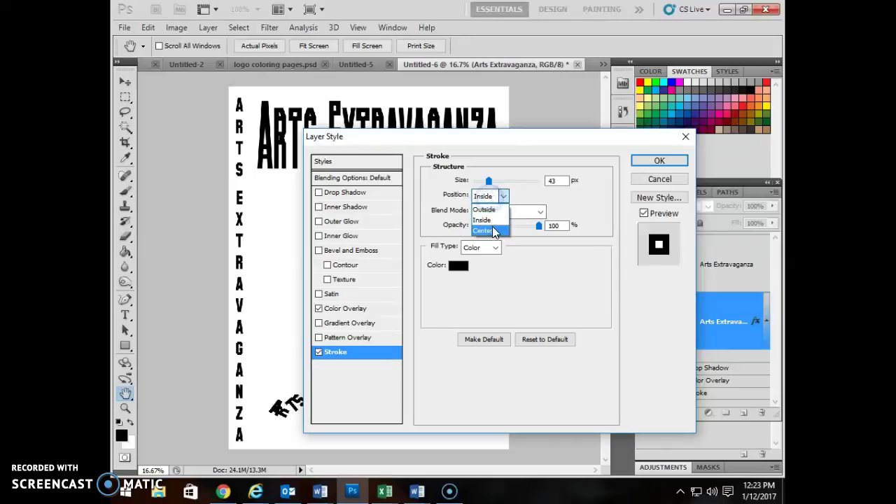
left_click(491, 231)
left_click(489, 196)
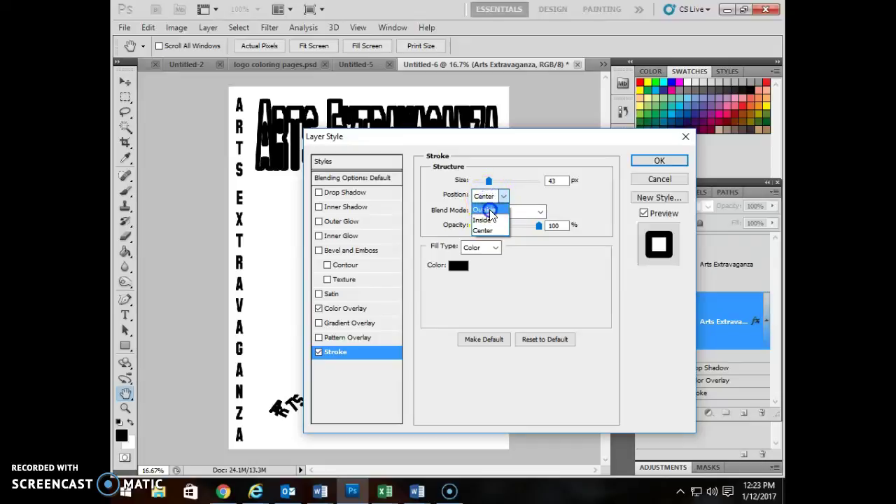
left_click(492, 208)
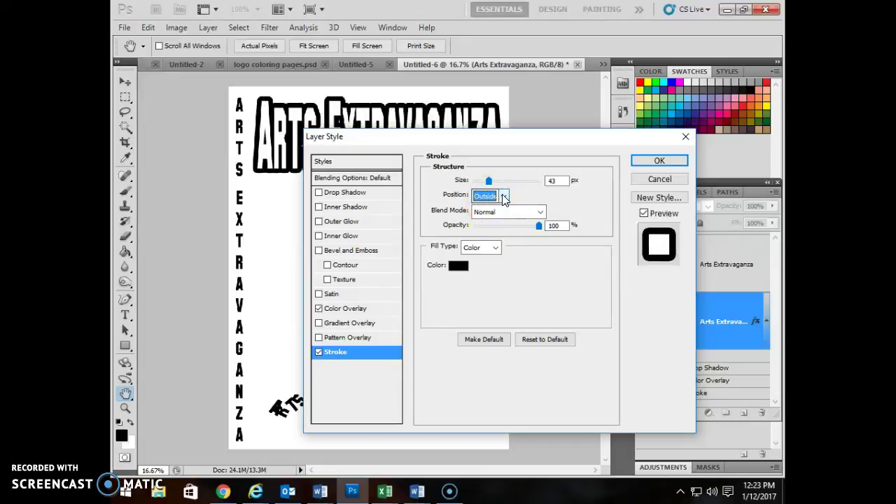
left_click(645, 161)
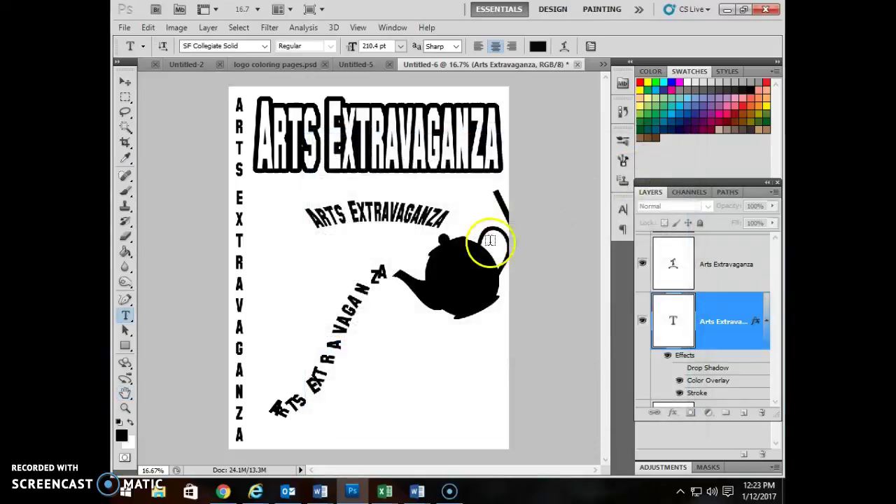